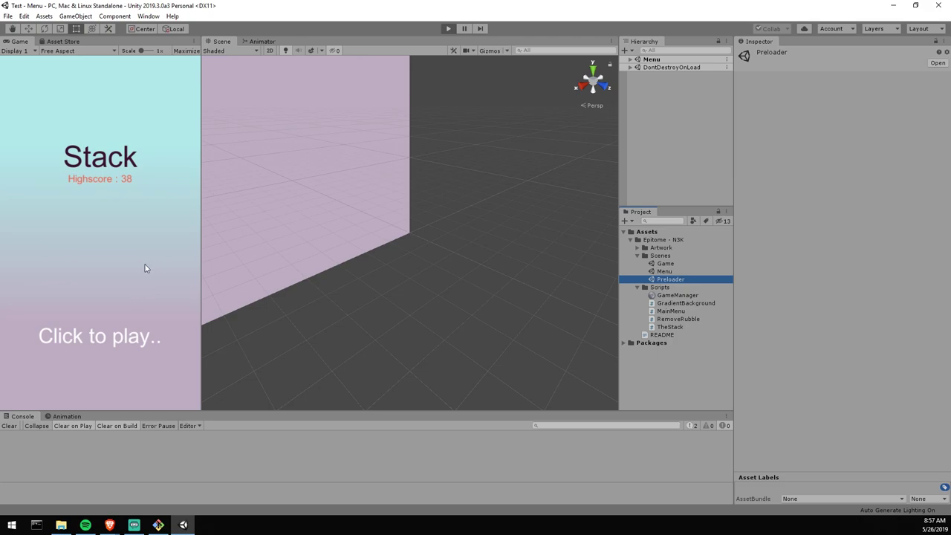
Step: Start a Stack round from the menu and drop blocks onto the tower up to score 29
click(138, 272)
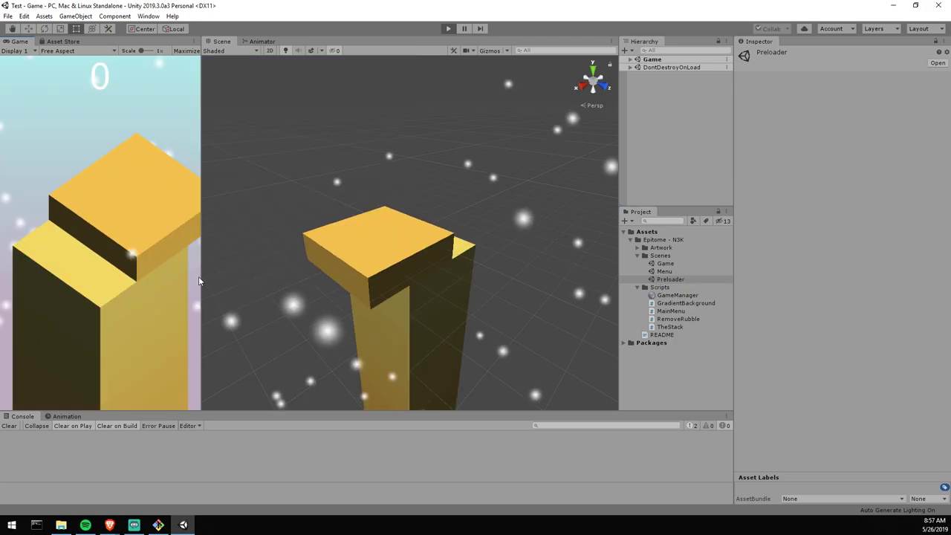
click(126, 325)
click(122, 328)
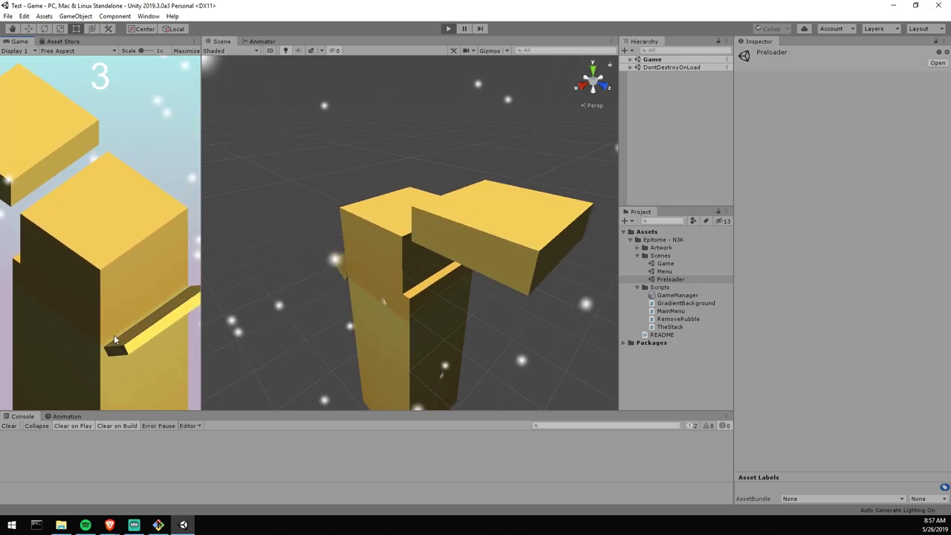
click(117, 333)
click(116, 333)
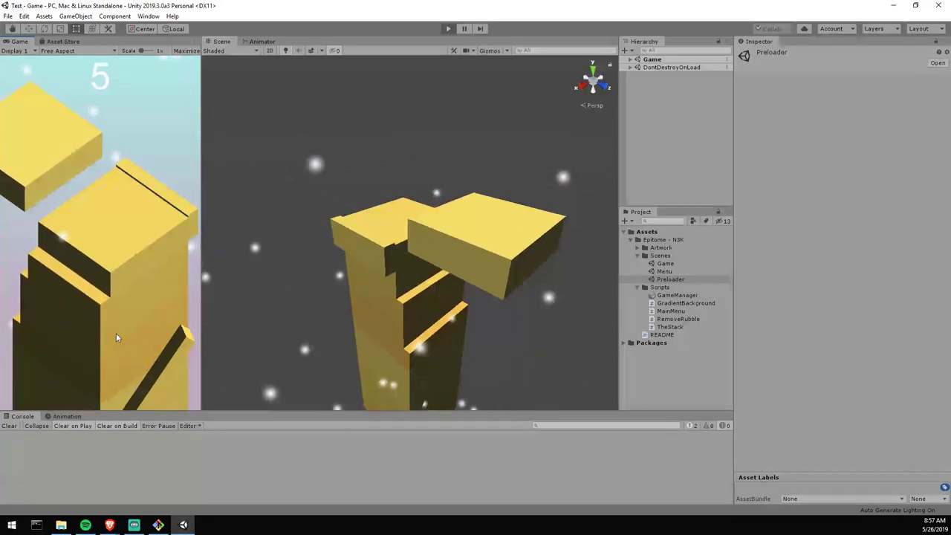
click(115, 332)
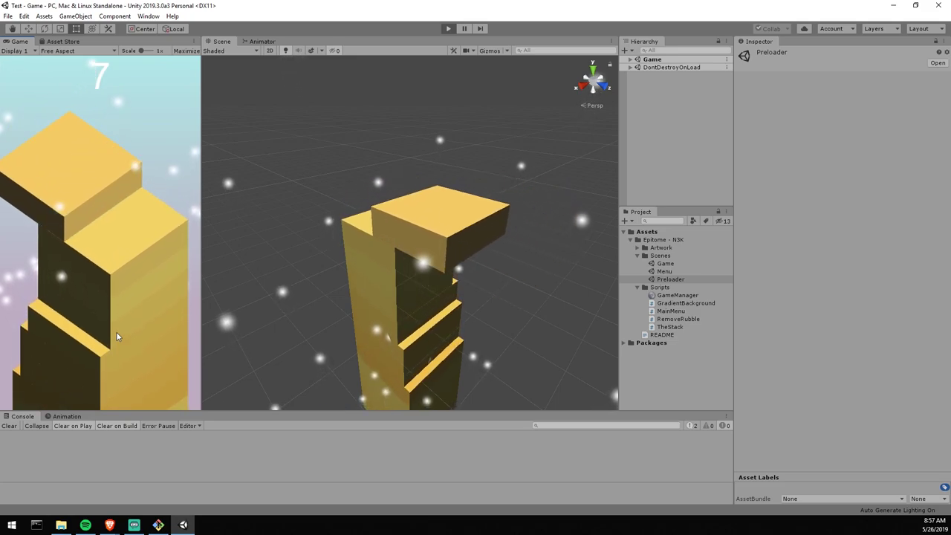
click(116, 332)
click(116, 337)
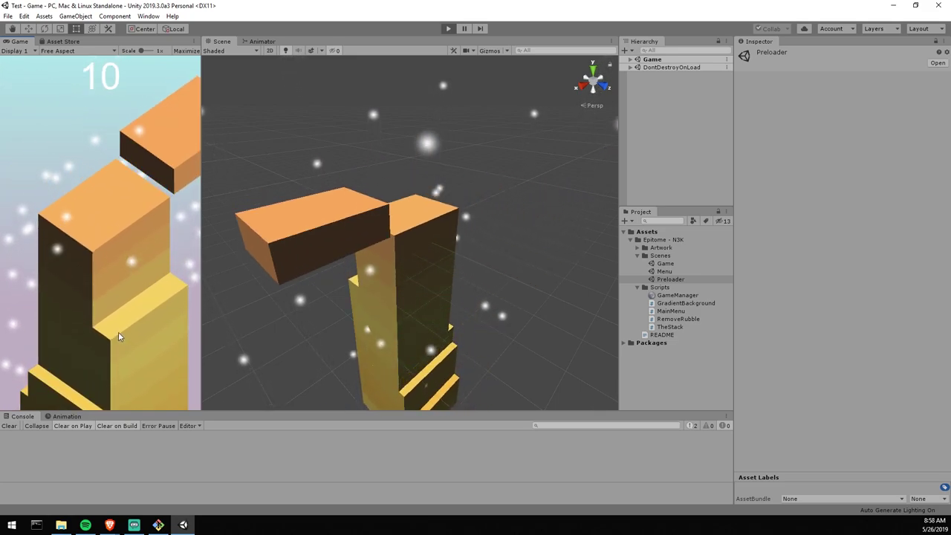
click(110, 342)
click(109, 340)
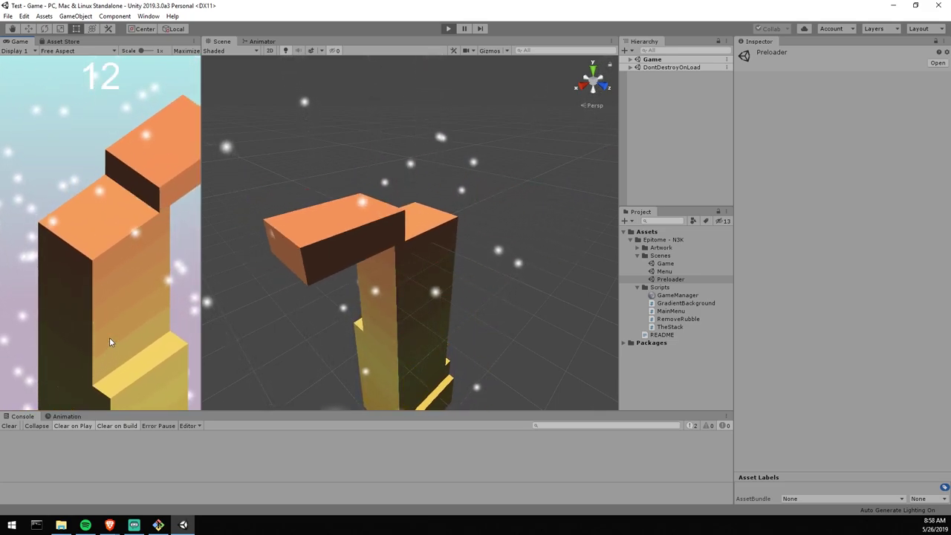
click(109, 336)
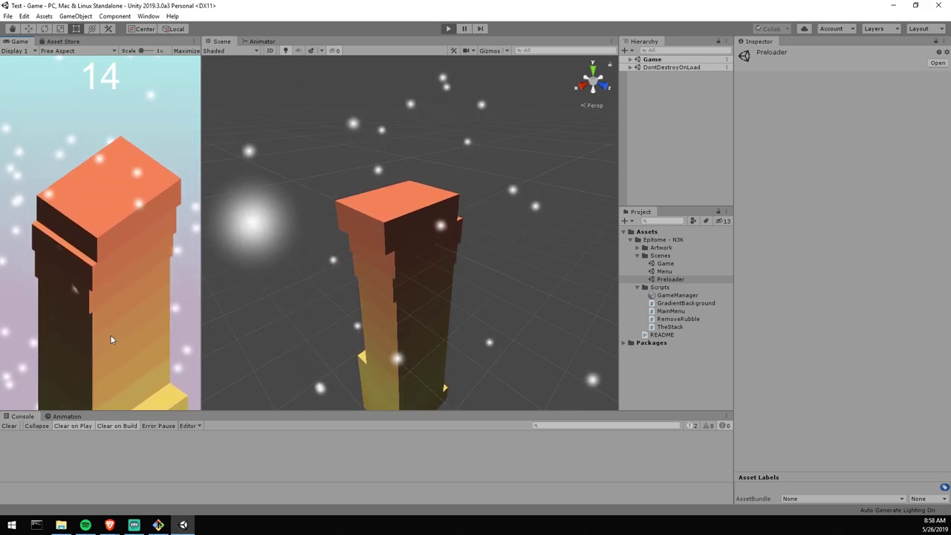
click(110, 334)
click(110, 332)
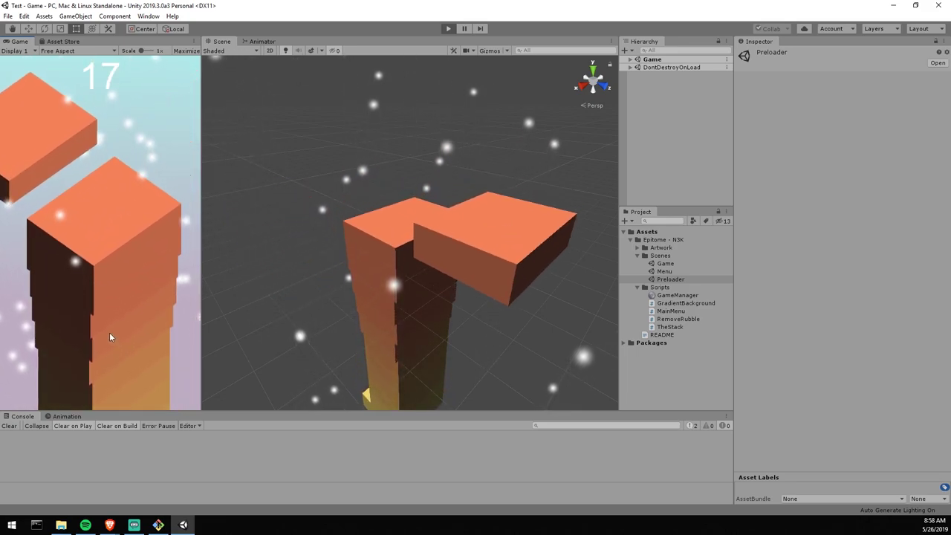
click(109, 331)
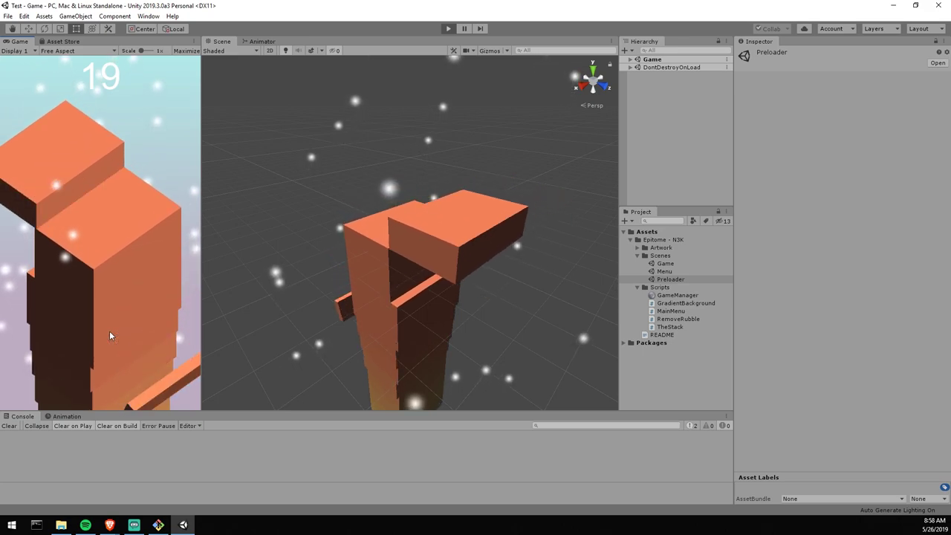
click(109, 330)
click(109, 330)
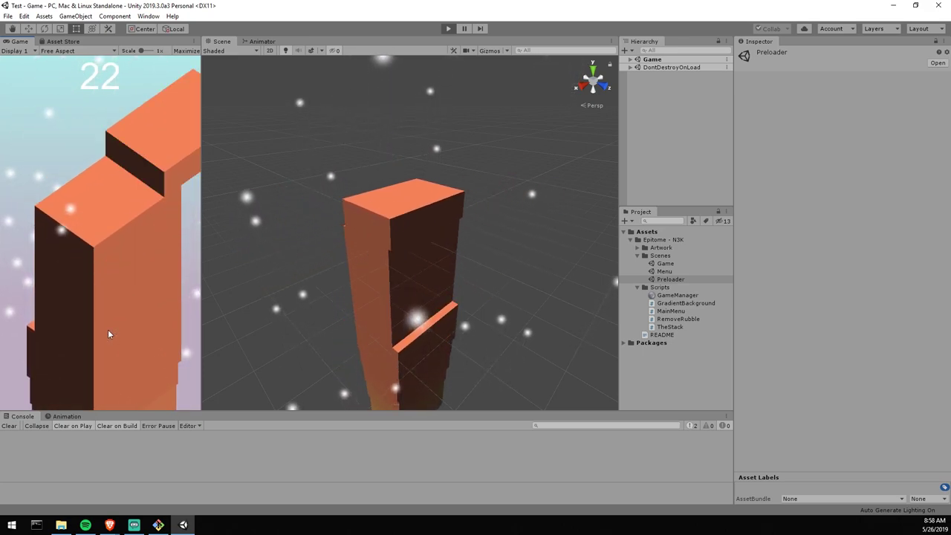
click(108, 329)
click(107, 328)
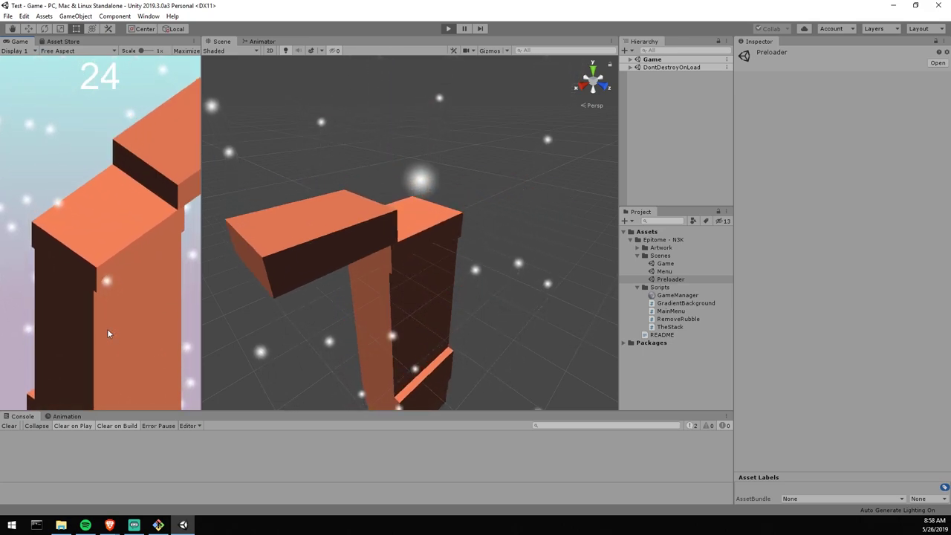
click(109, 327)
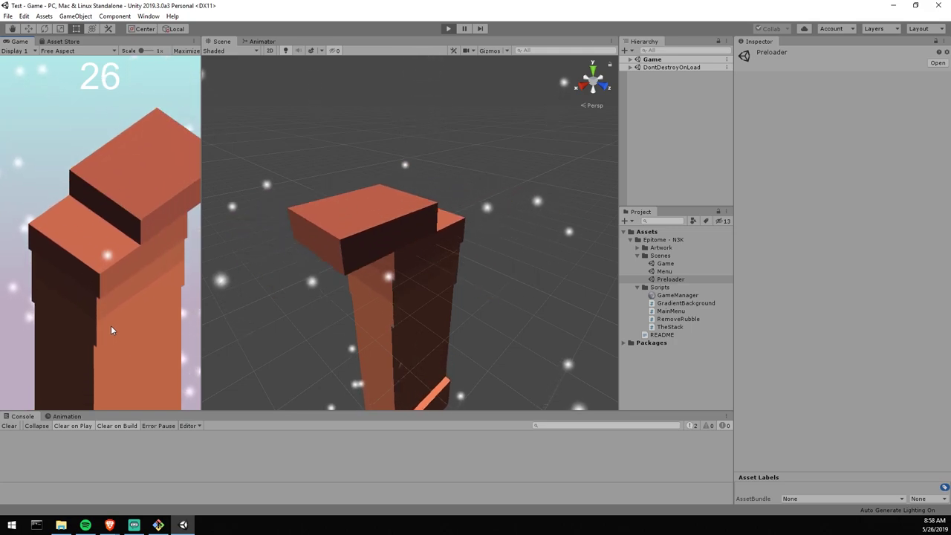
click(110, 330)
click(111, 325)
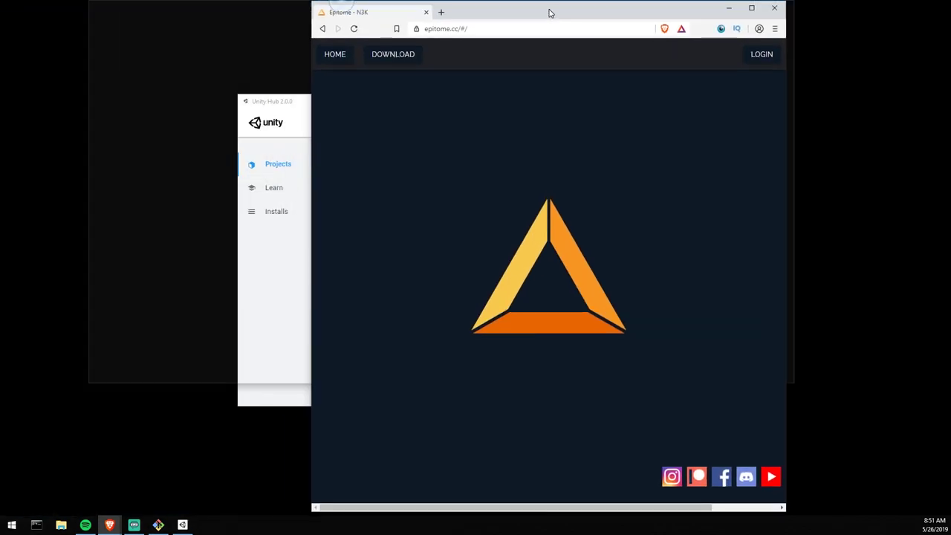
Step: Maximize the browser and go to the Epitome DOWNLOAD page
drag(547, 12, 541, 43)
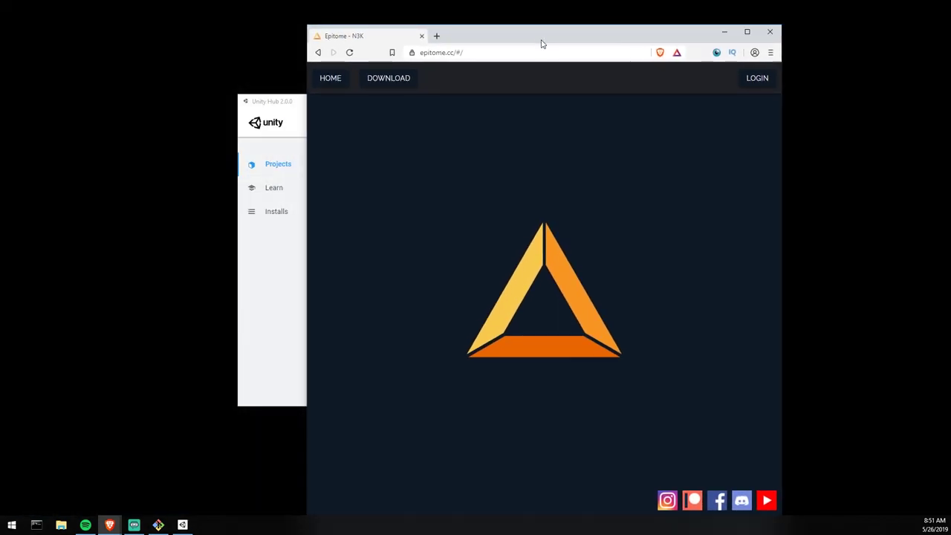
double_click(542, 42)
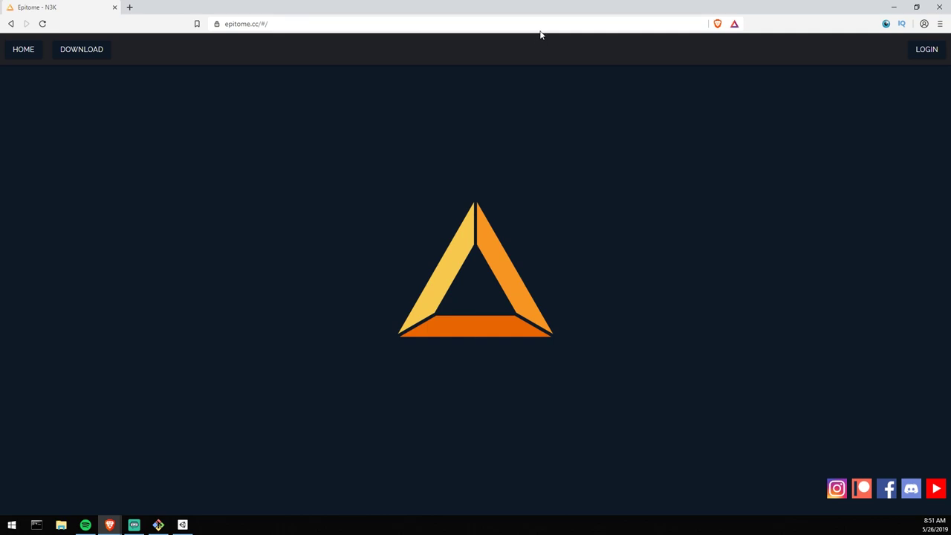
click(95, 57)
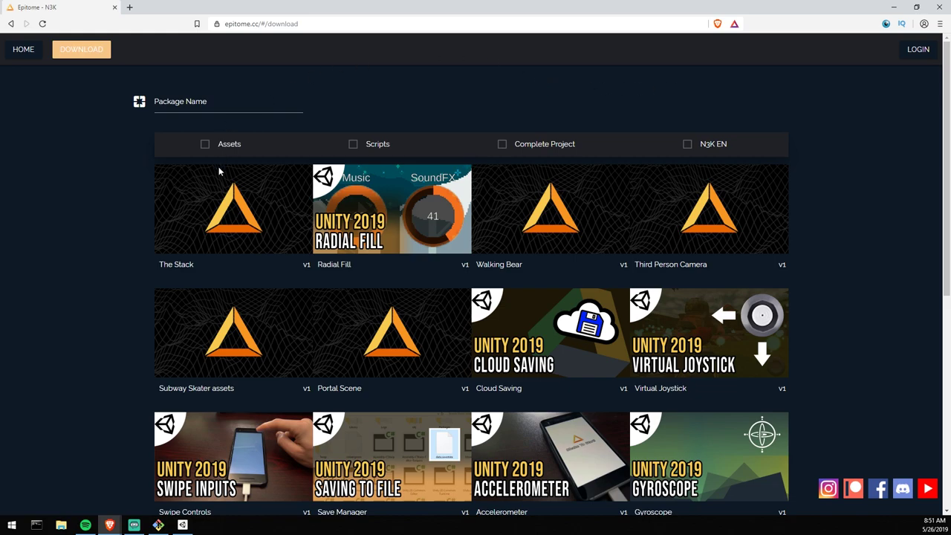
Step: Toggle the Complete Project filter on and off, then search package names for 'The'
click(503, 144)
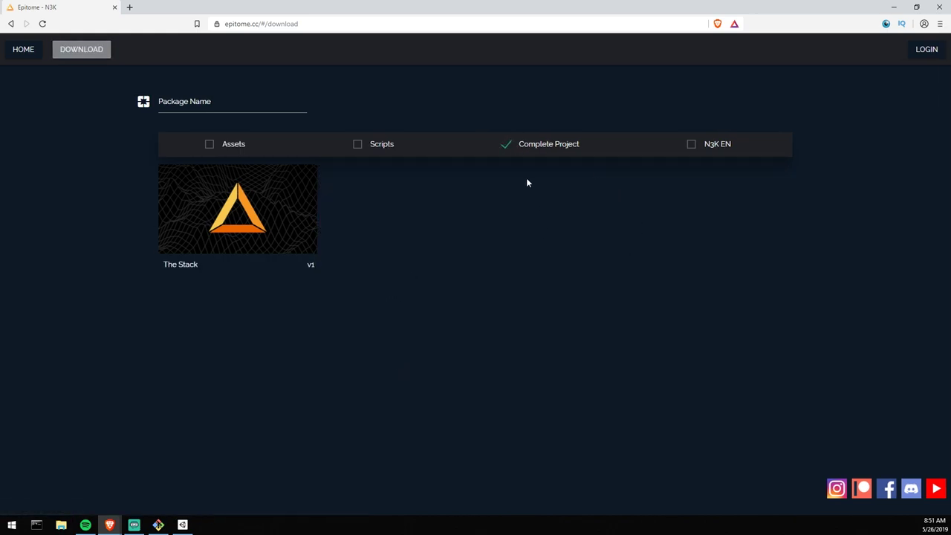
click(505, 144)
click(272, 102)
text(The S)
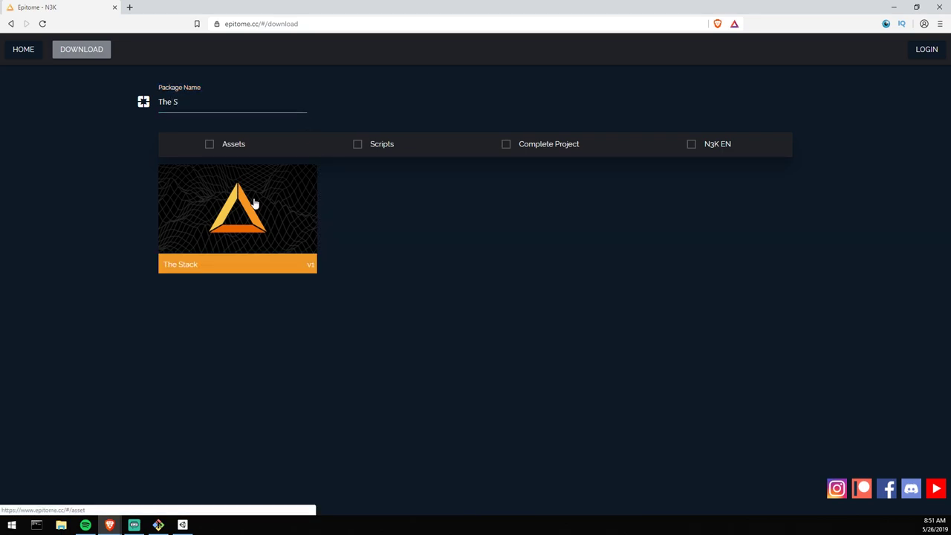
Step: Sign in to Epitome with Discord from The Stack page and authorize access
click(251, 201)
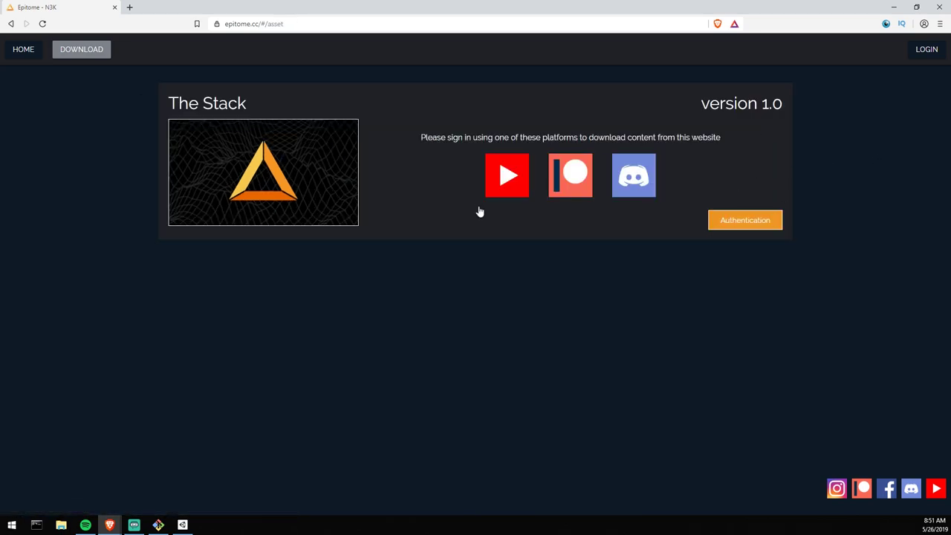
click(647, 176)
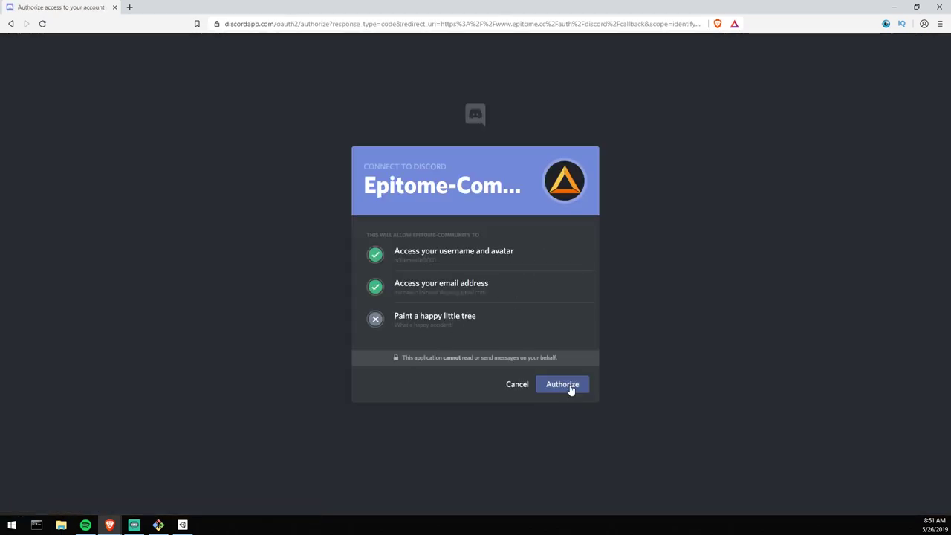
click(570, 387)
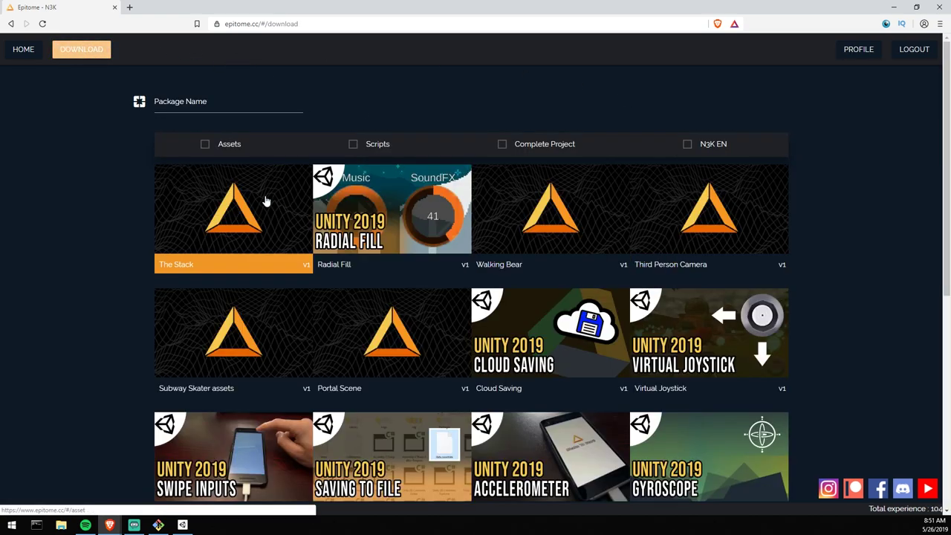
Step: Download The Stack package and save it to the Desktop
click(266, 199)
click(747, 217)
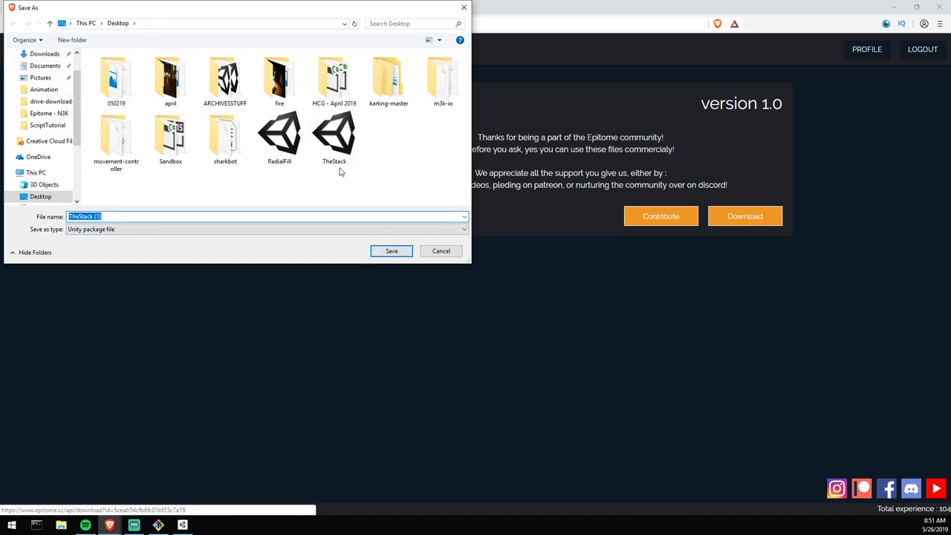
click(404, 254)
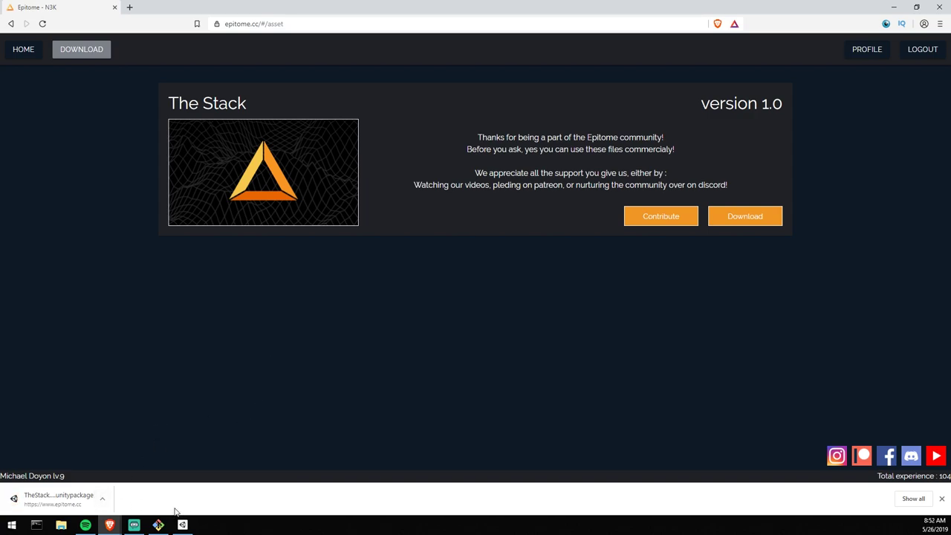
Step: In Unity Hub, create a new project named Test located in the Desktop folder
click(98, 497)
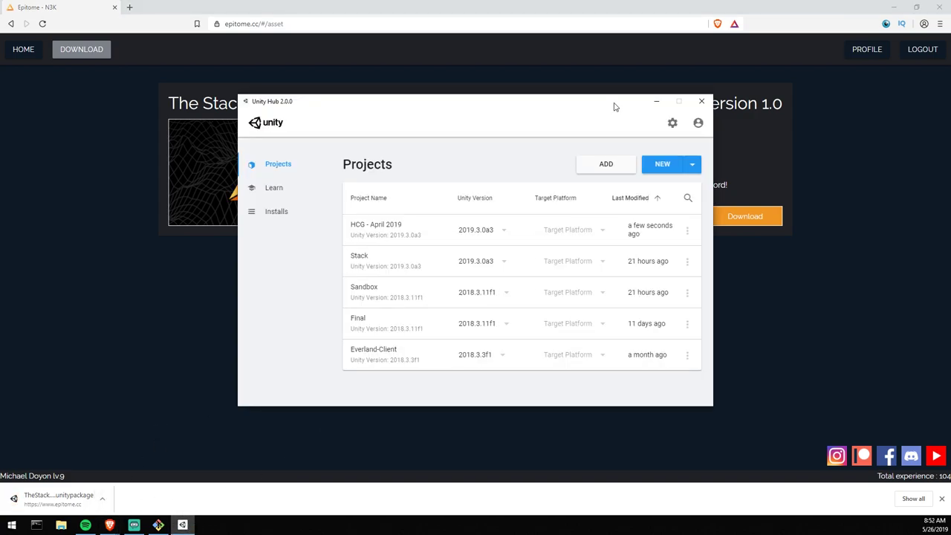
click(655, 176)
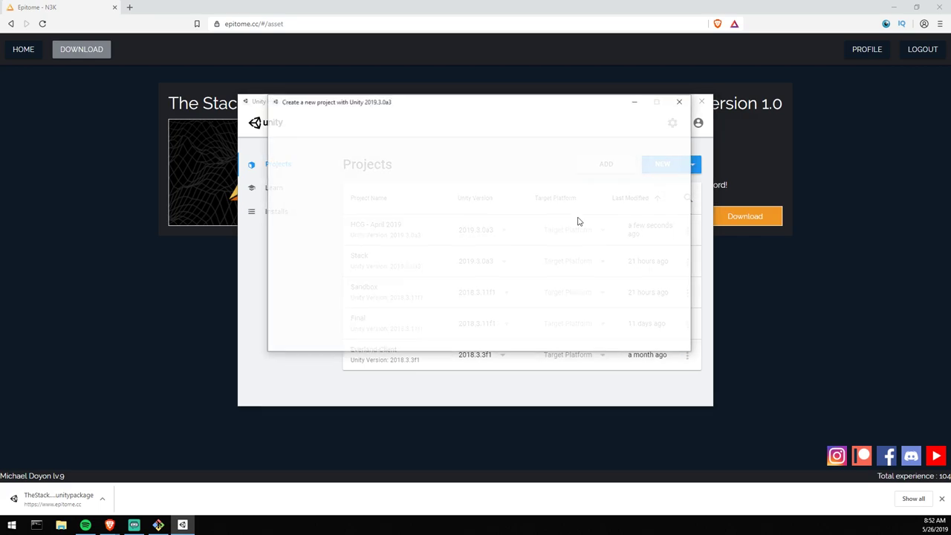
click(533, 155)
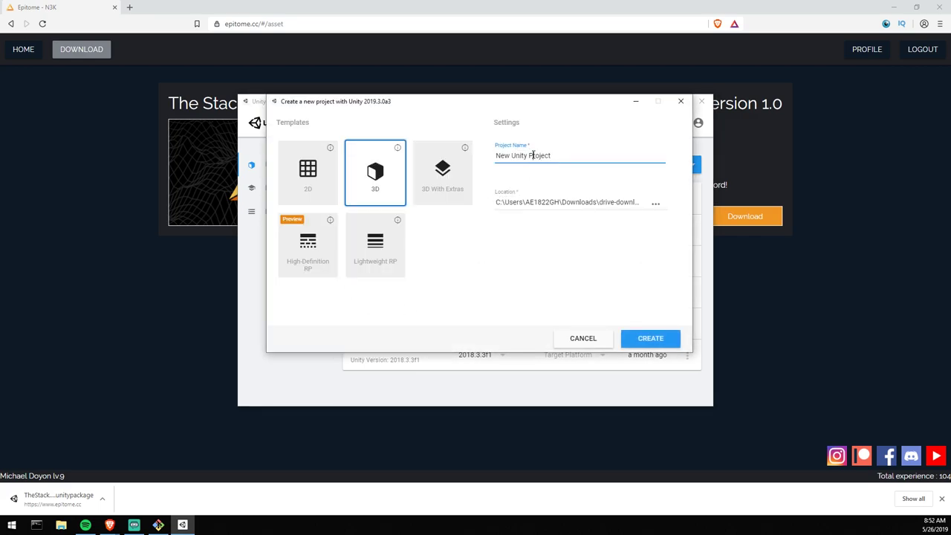
key(ctrl+a)
text(Te)
click(658, 203)
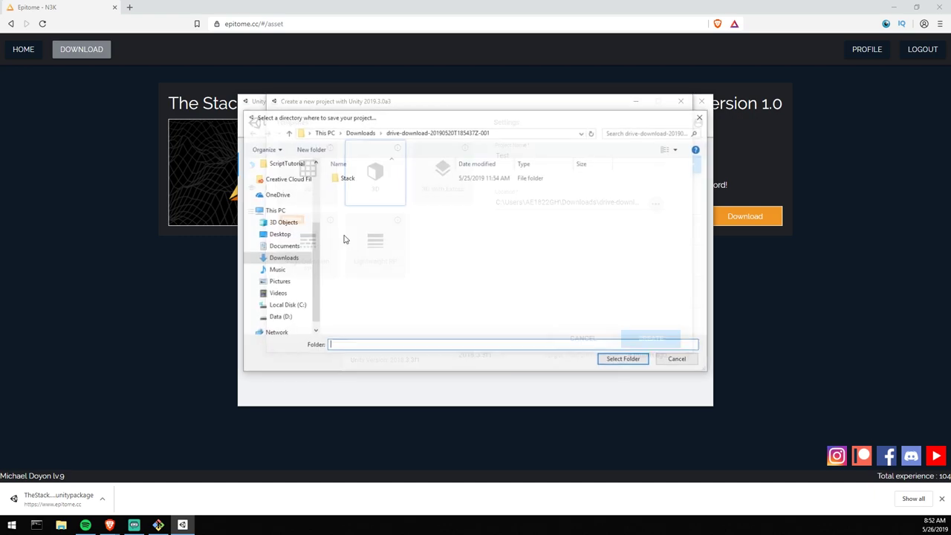
click(278, 234)
click(624, 360)
click(666, 336)
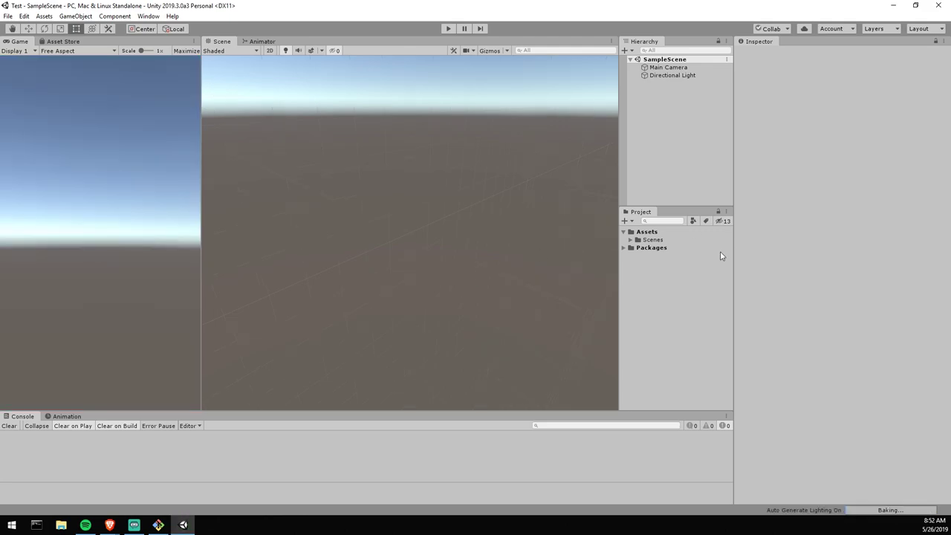
Step: Delete the default Assets/Scenes folder along with SampleScene
click(630, 240)
click(629, 240)
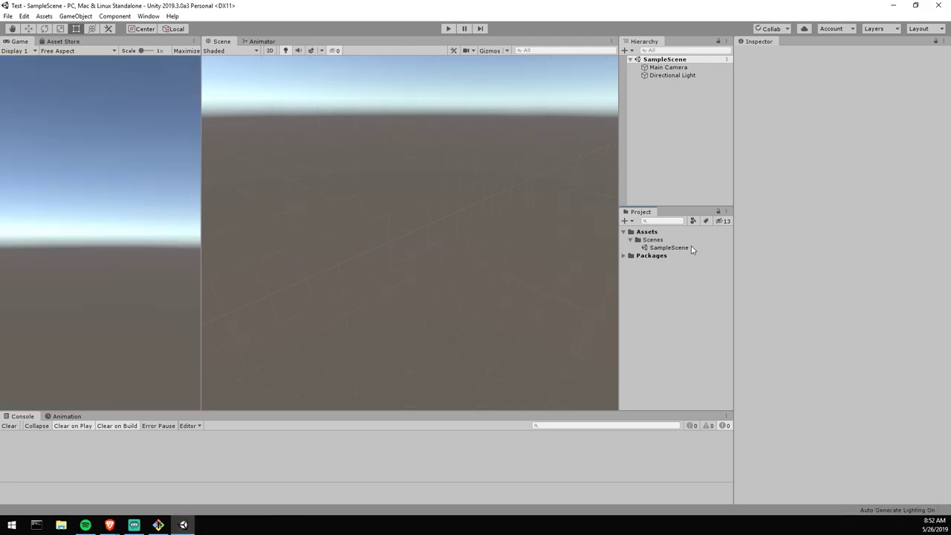
click(664, 240)
key(Delete)
click(509, 286)
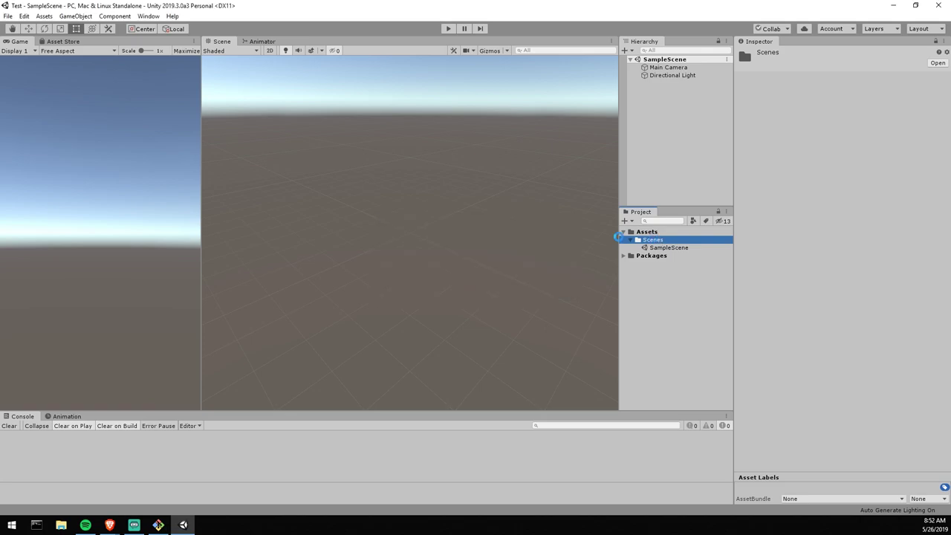
Step: Open TheStack (1).unitypackage from the Desktop in File Explorer
click(60, 525)
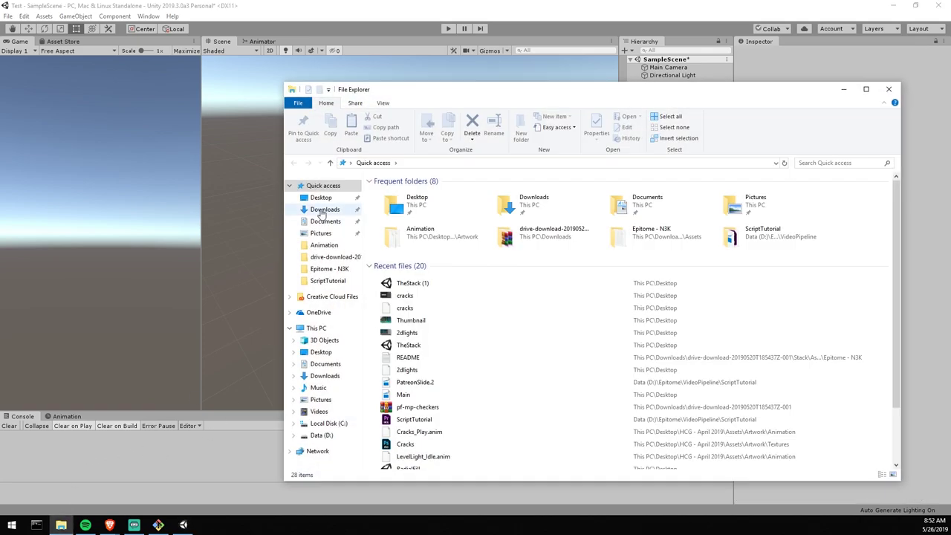
click(321, 197)
click(670, 271)
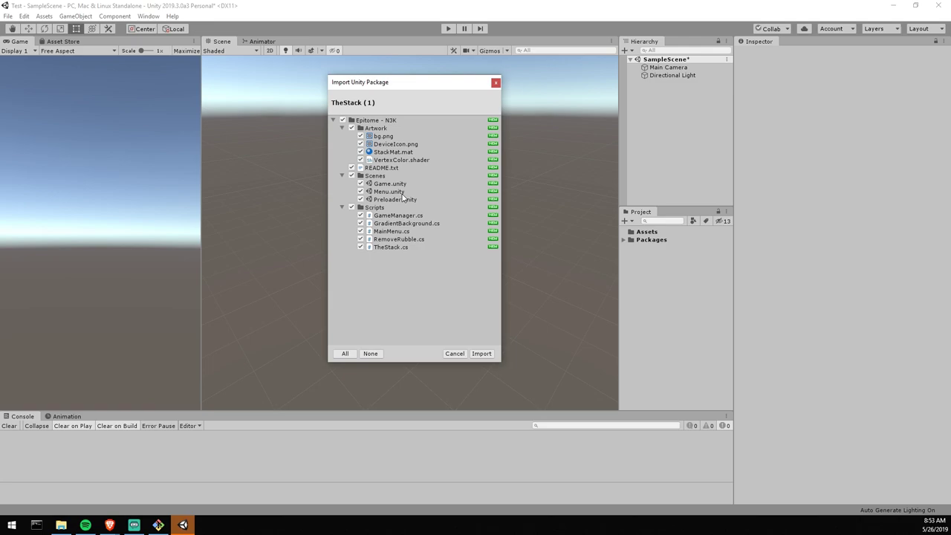
Step: Import all package contents and expand Epitome - N3K > Scenes
click(488, 354)
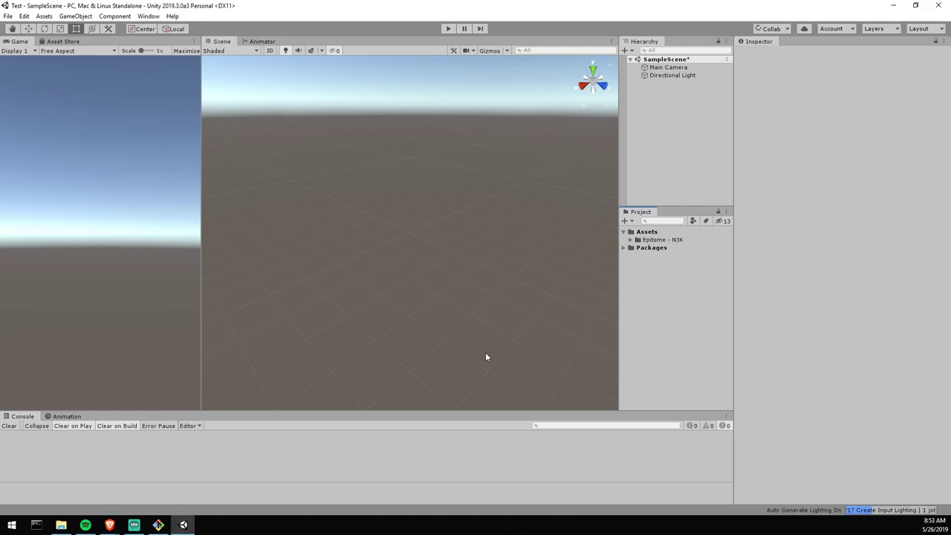
click(629, 240)
click(636, 255)
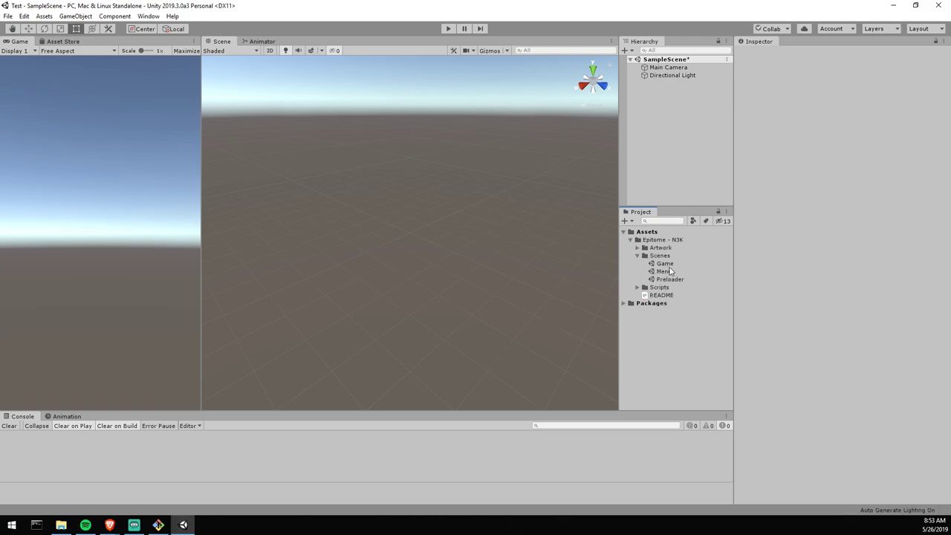
Step: Open the Preloader scene without saving the sample scene, then enter Play mode
double_click(679, 279)
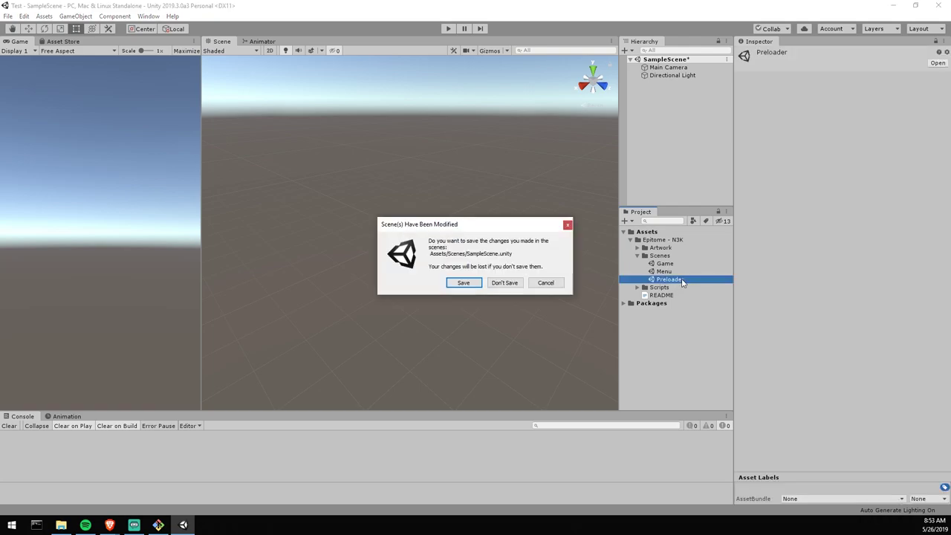
click(499, 285)
key(ctrl+p)
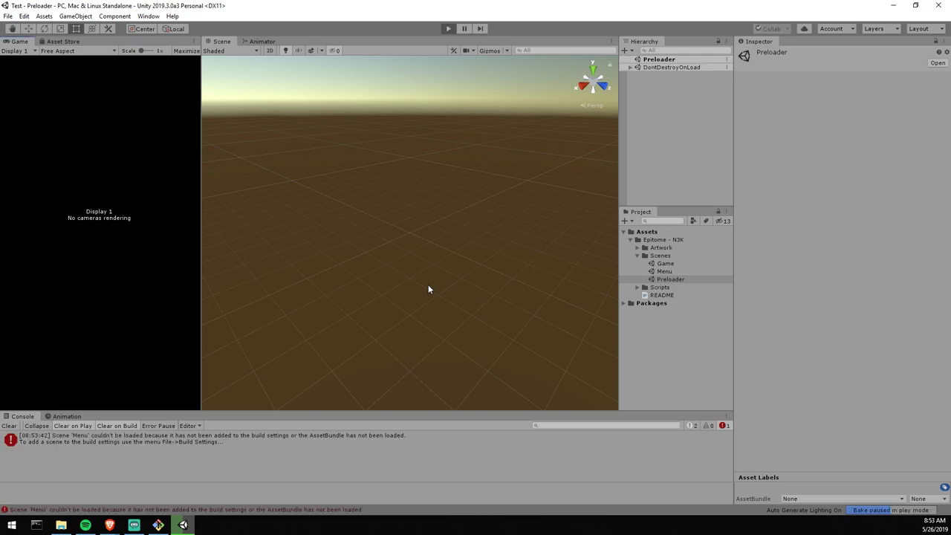
Step: Exit Play mode and add the Game, Menu and Preloader scenes to Scenes In Build
key(ctrl+p)
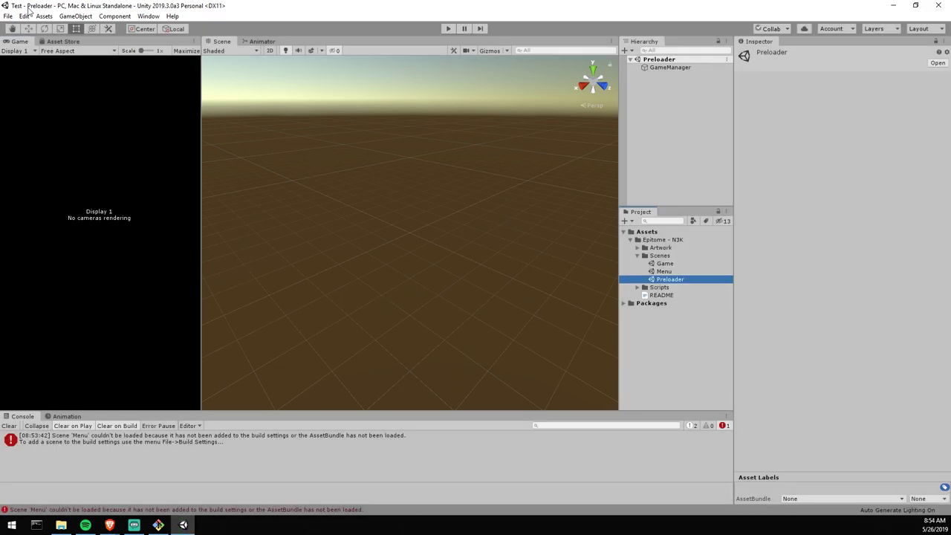
click(9, 16)
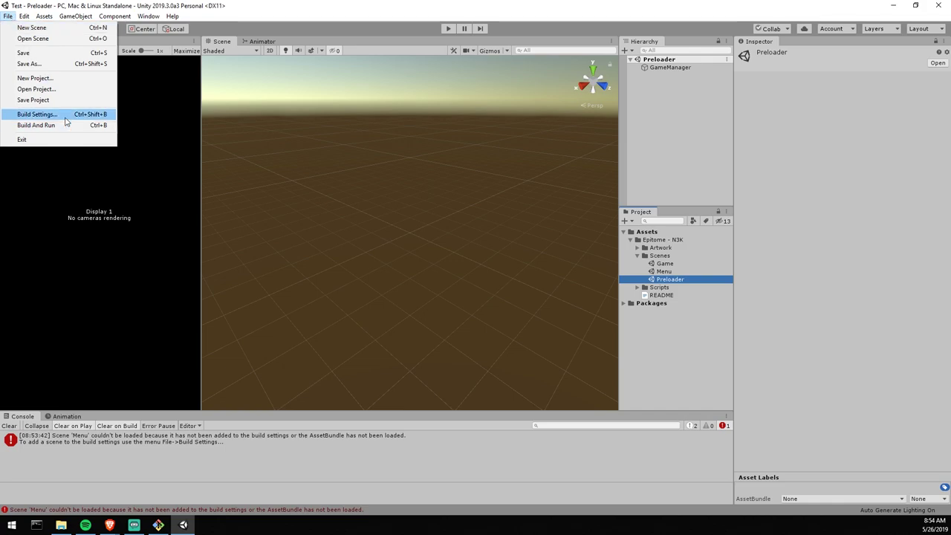
click(38, 113)
drag(176, 102, 361, 94)
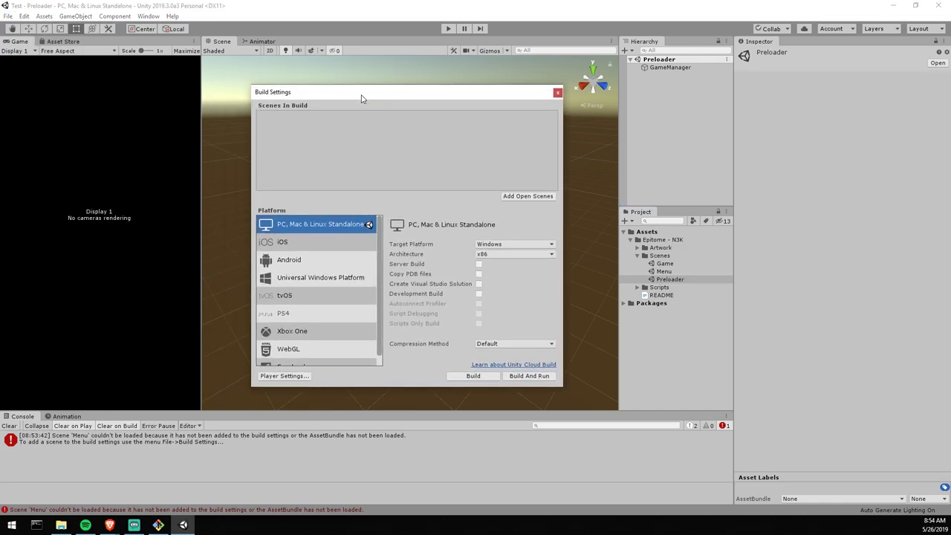
shift+click(673, 263)
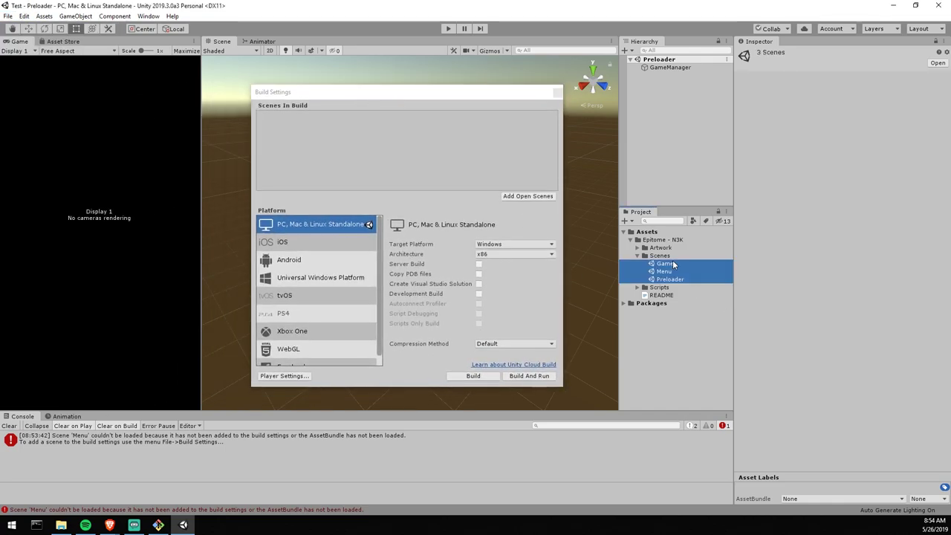
drag(674, 275, 358, 132)
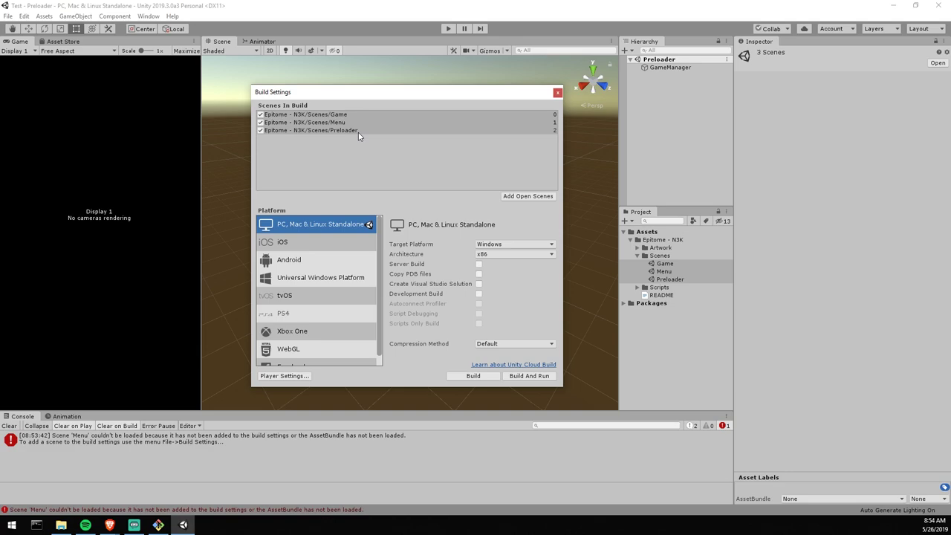
click(558, 93)
Step: Play from the Preloader scene and stack a few blocks until the tower falls
click(671, 279)
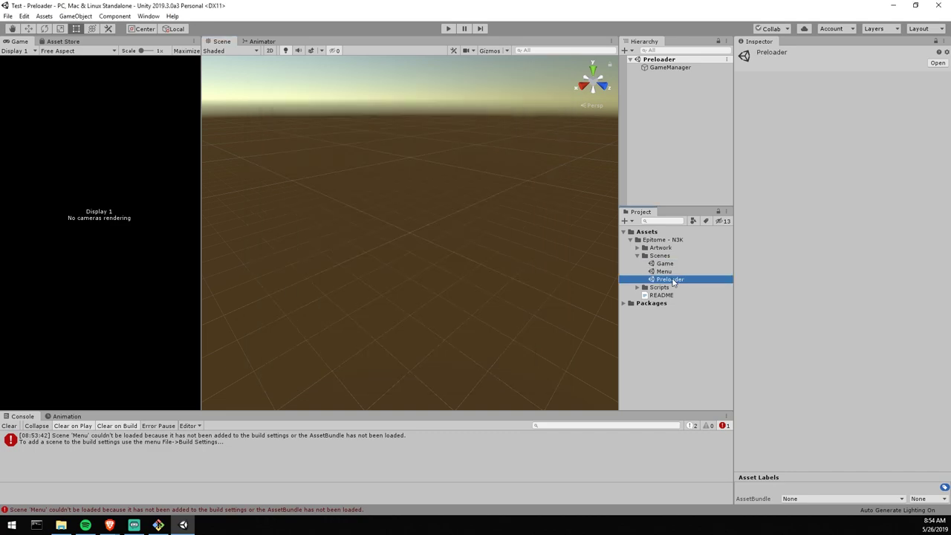
click(447, 29)
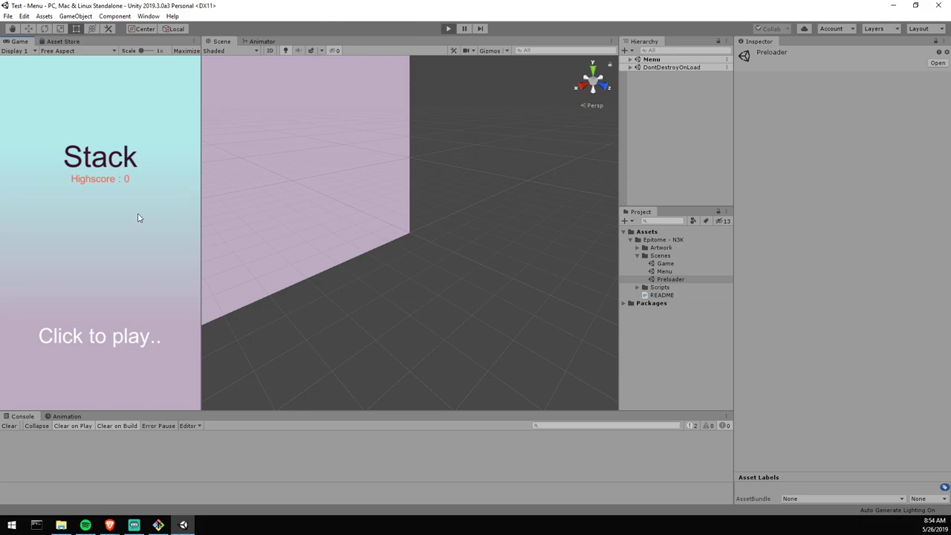
click(145, 336)
click(136, 295)
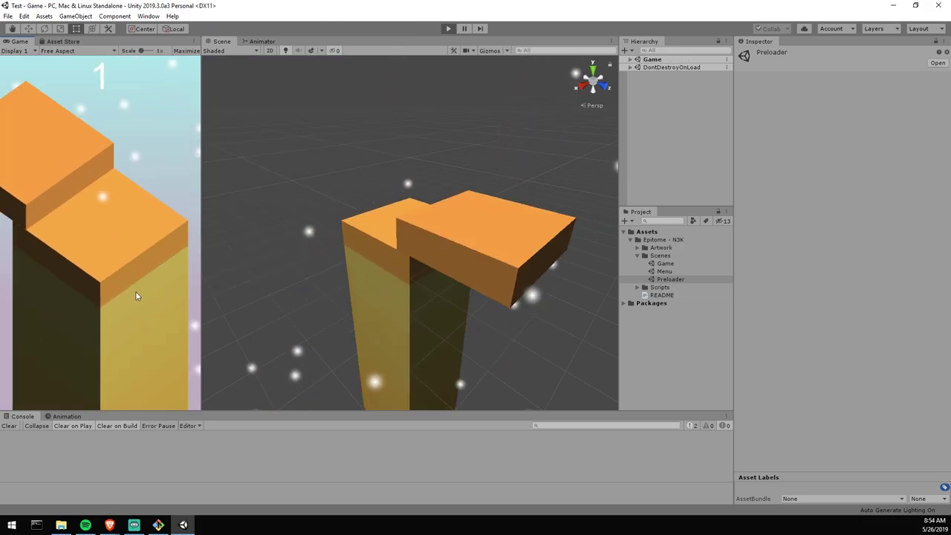
click(136, 296)
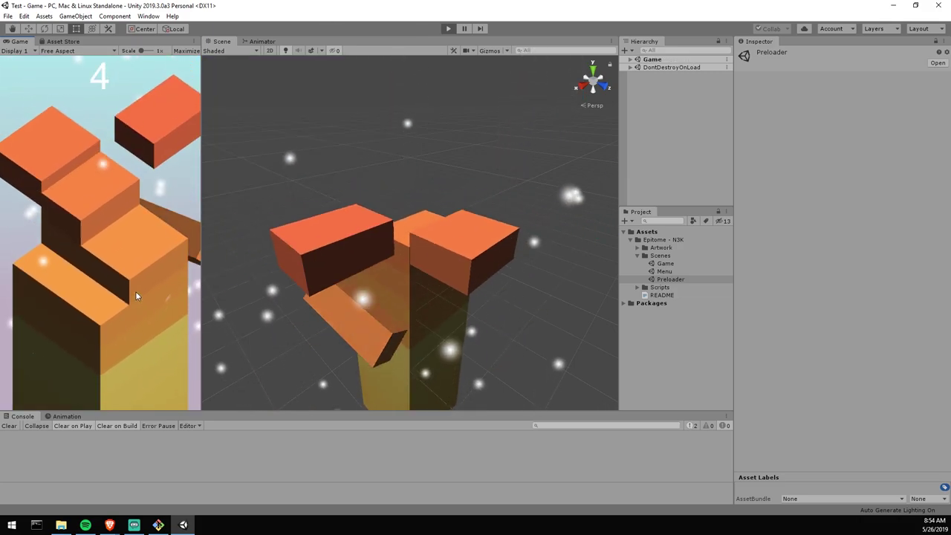
click(136, 295)
click(136, 295)
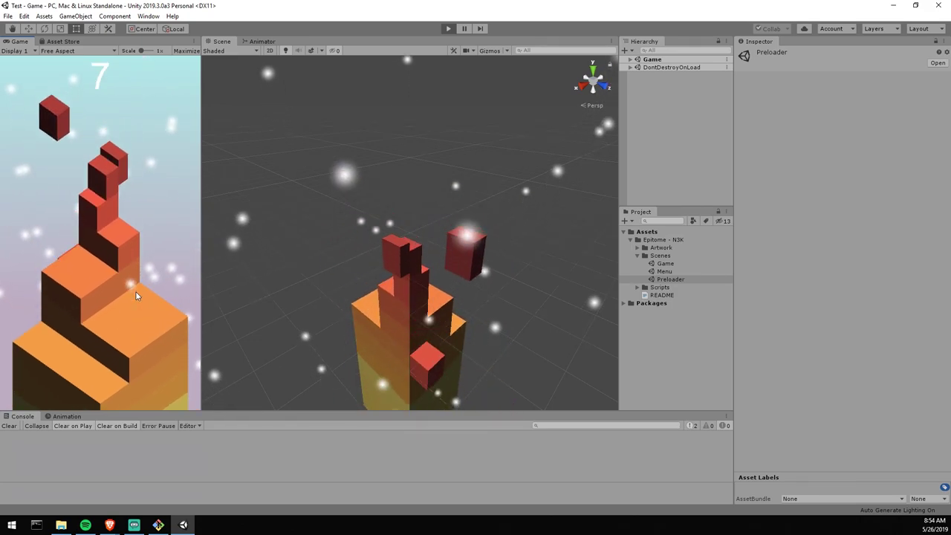
click(135, 290)
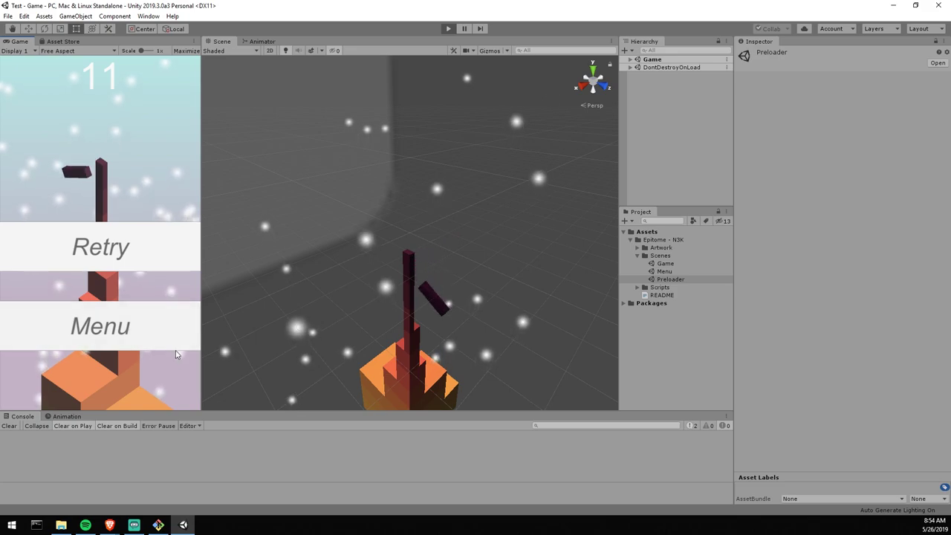
Step: Restart the game and stack about fourteen more blocks before the round ends
click(102, 263)
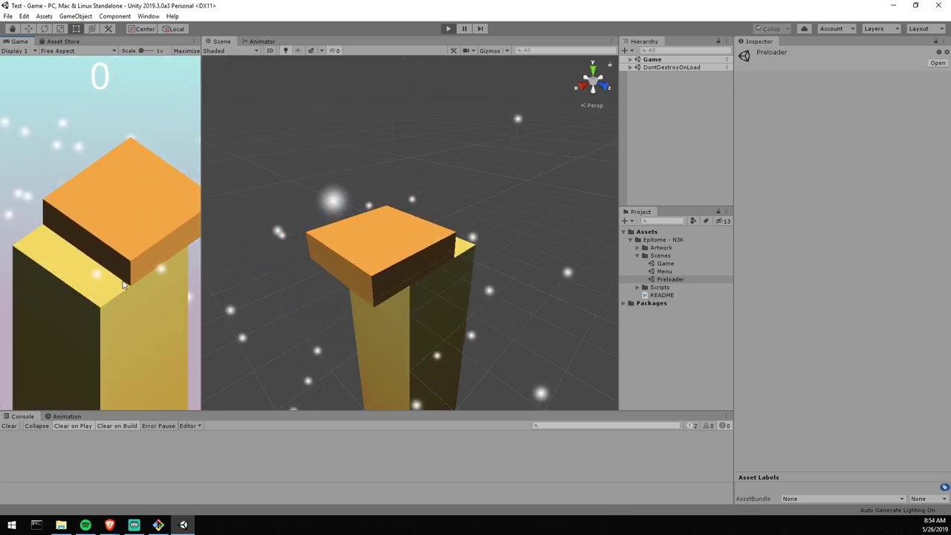
click(124, 284)
click(122, 279)
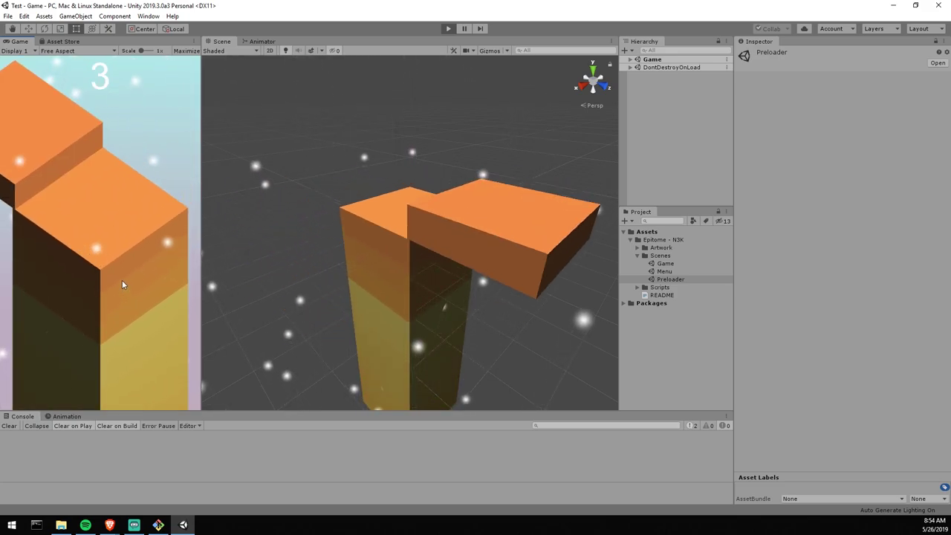
click(121, 279)
click(119, 279)
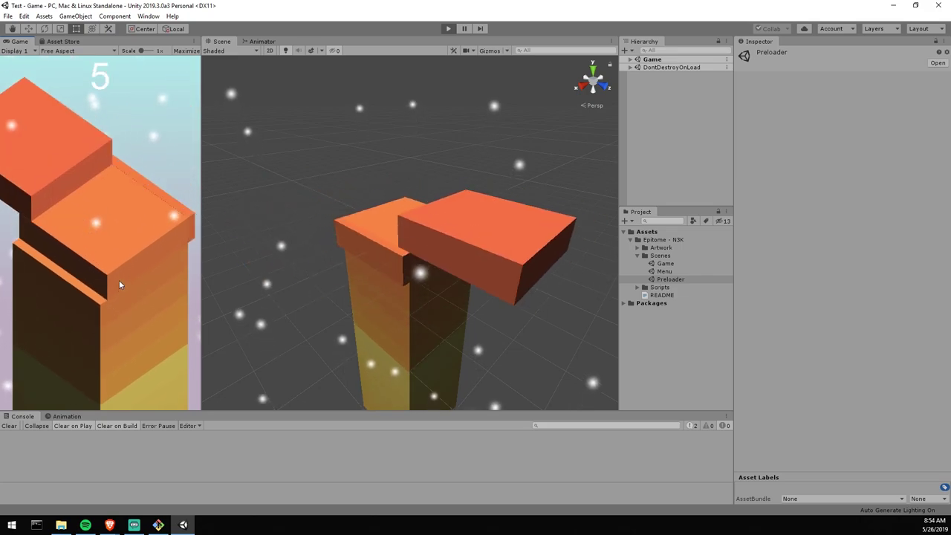
click(119, 280)
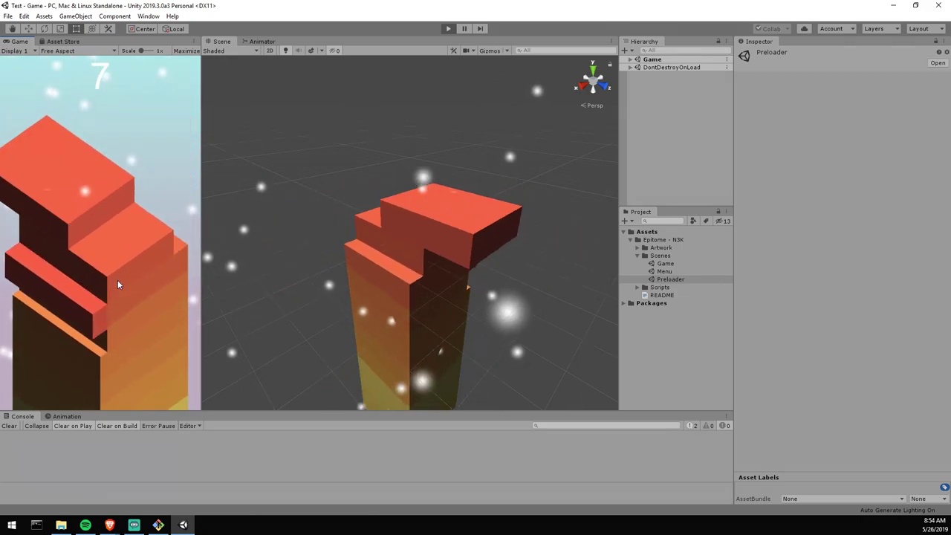
click(117, 279)
click(114, 280)
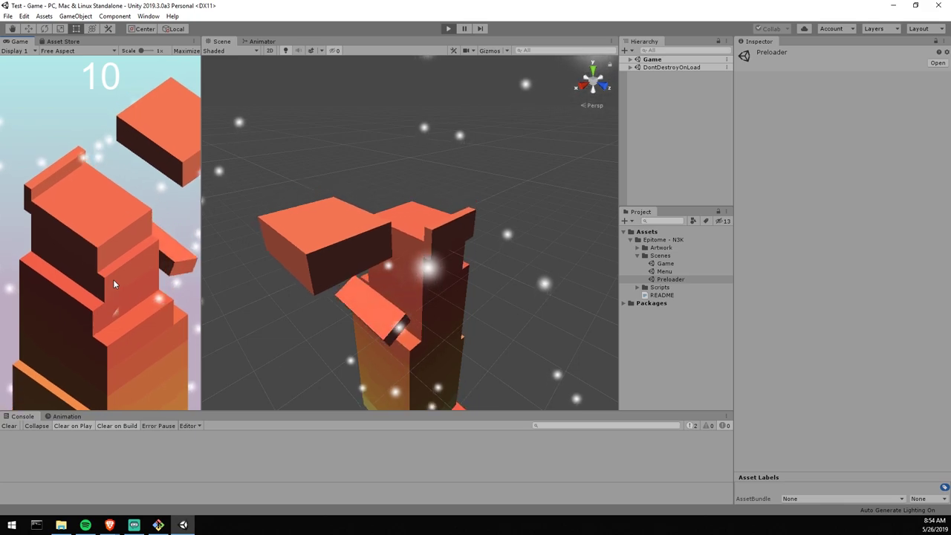
click(111, 278)
click(105, 277)
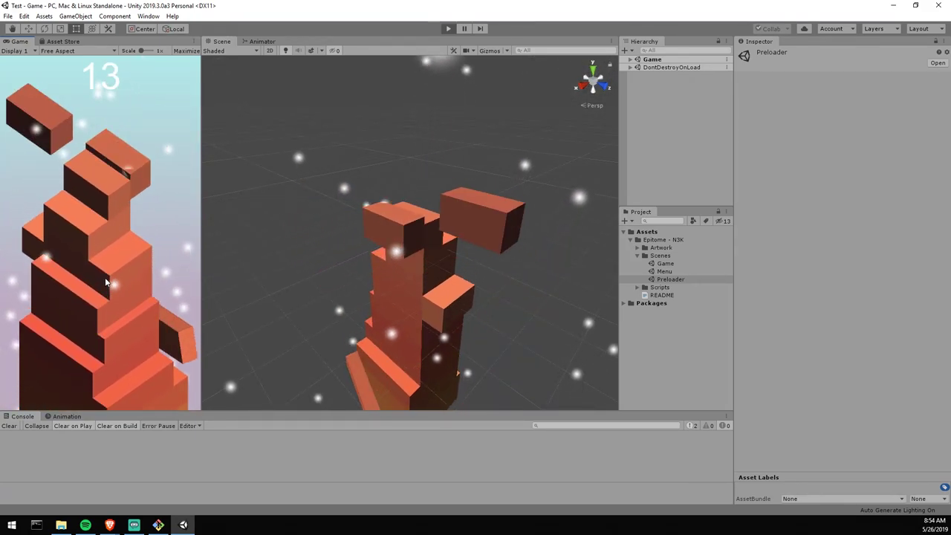
click(105, 278)
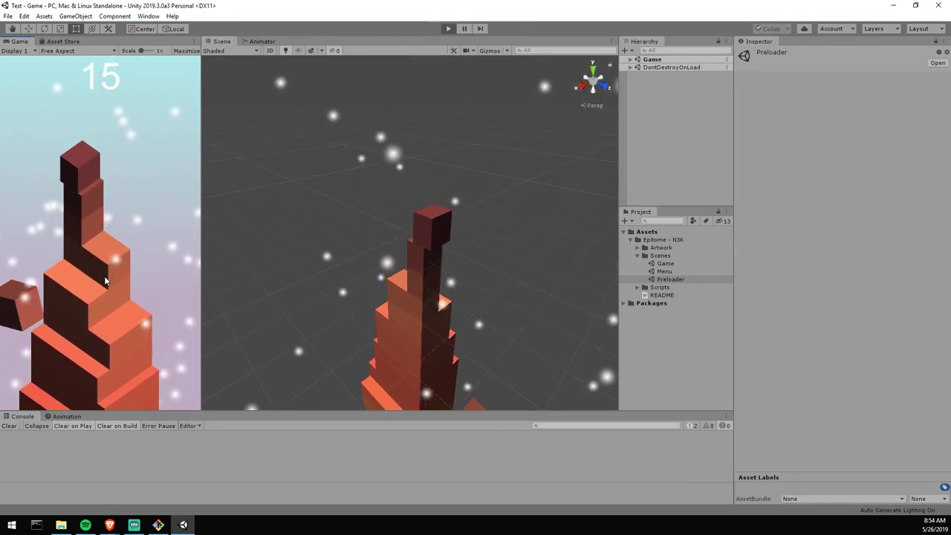
click(105, 280)
click(103, 278)
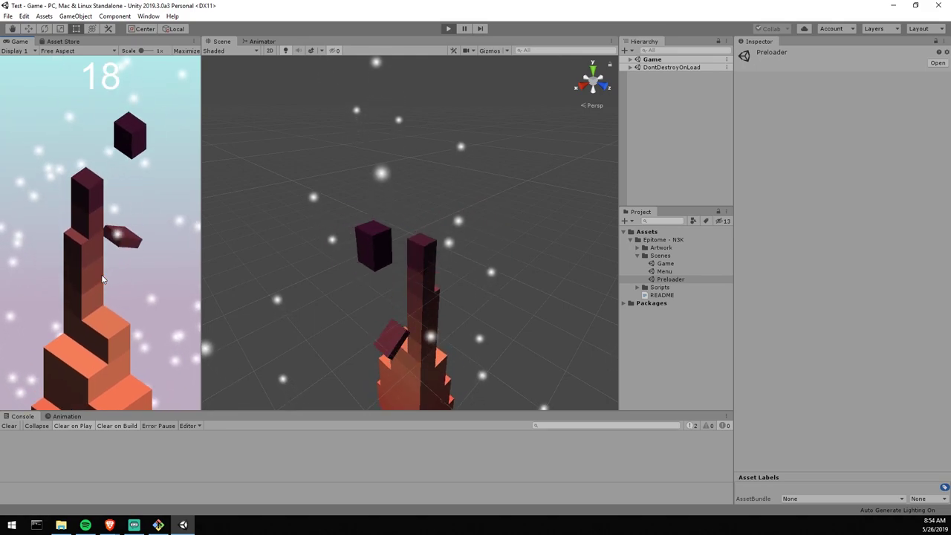
click(102, 280)
click(103, 278)
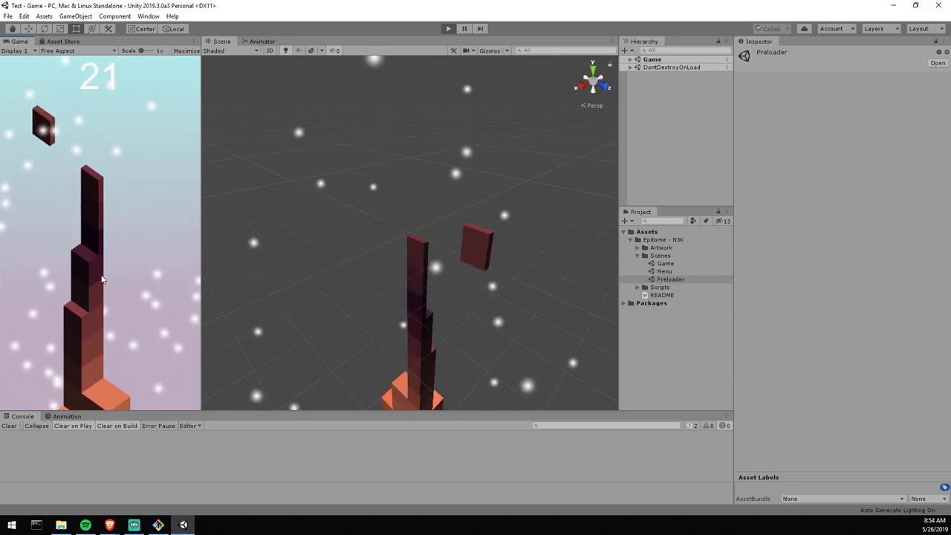
Step: Restart again and keep stacking blocks, reaching a score of 26
click(141, 331)
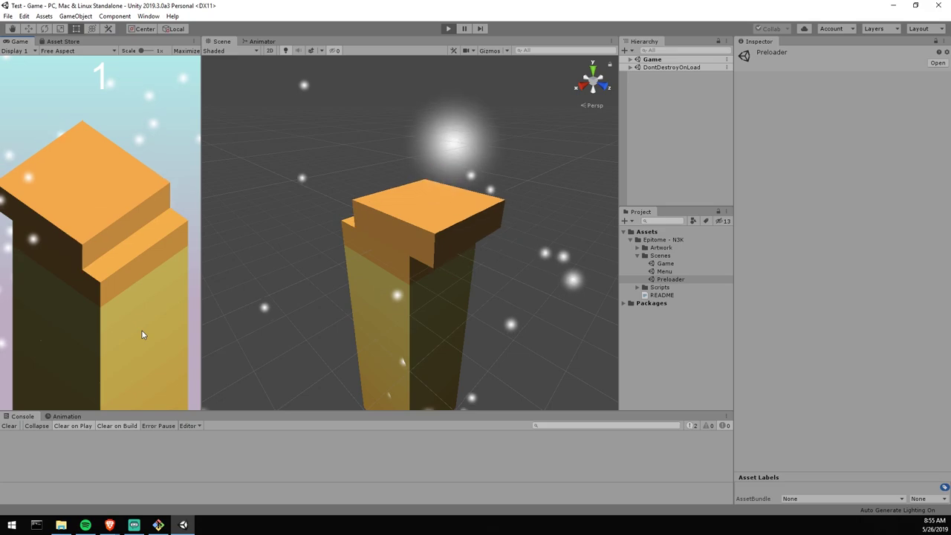
click(142, 331)
click(142, 330)
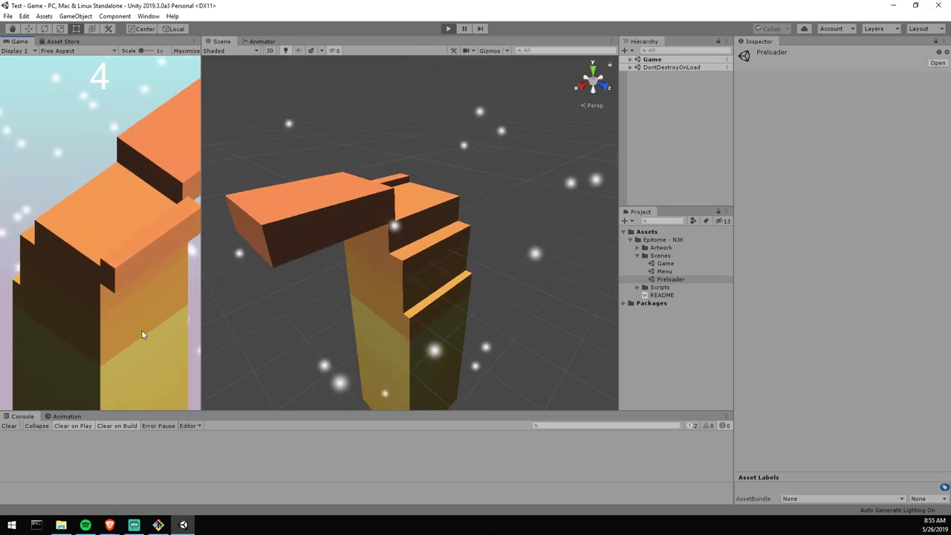
click(141, 330)
click(141, 330)
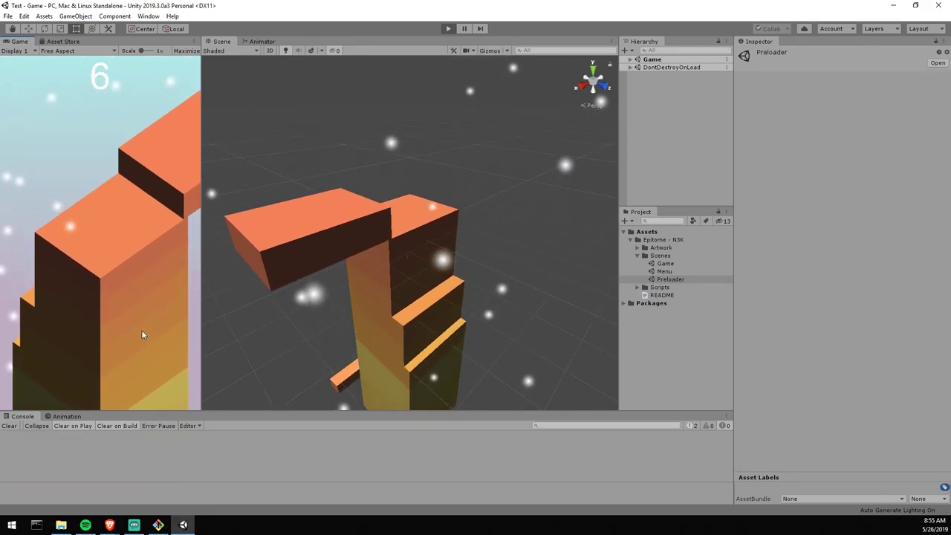
click(141, 330)
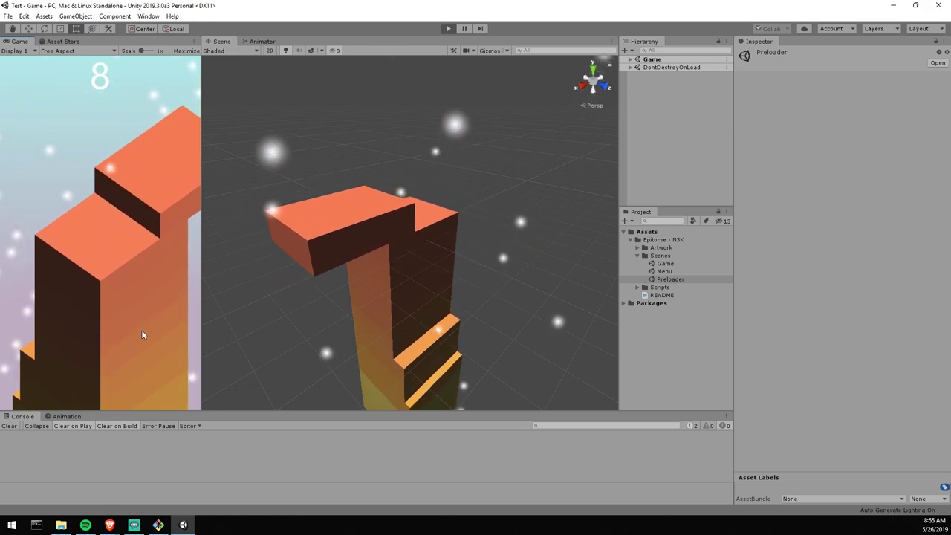
click(141, 330)
click(141, 329)
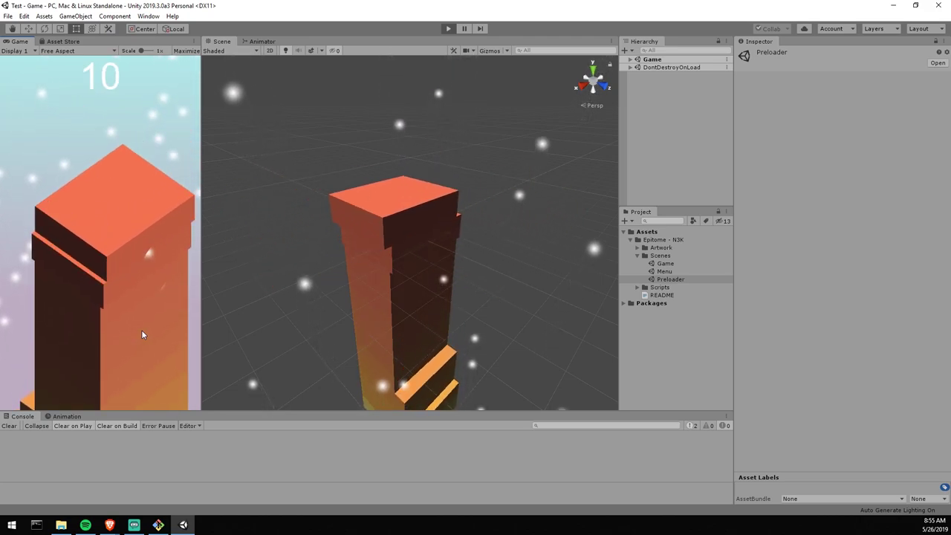
click(141, 330)
click(142, 328)
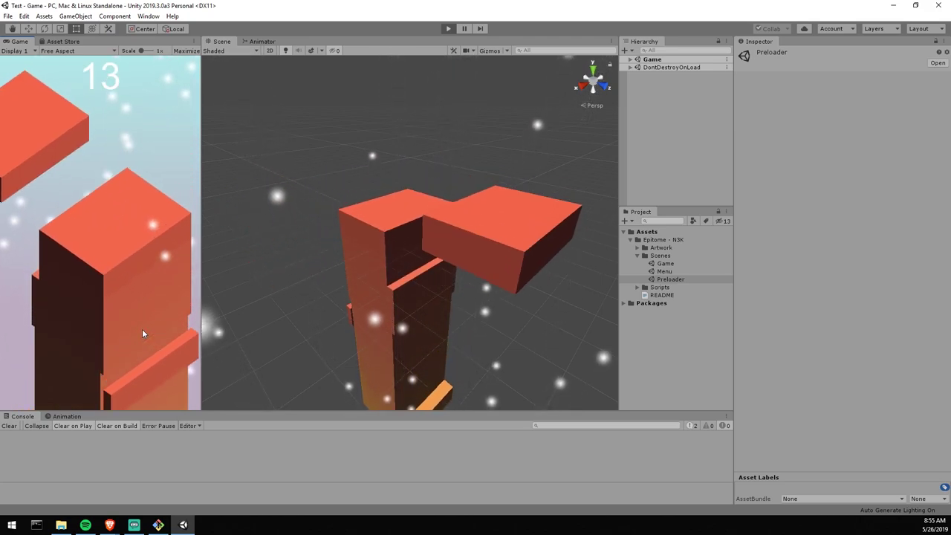
click(142, 328)
click(143, 331)
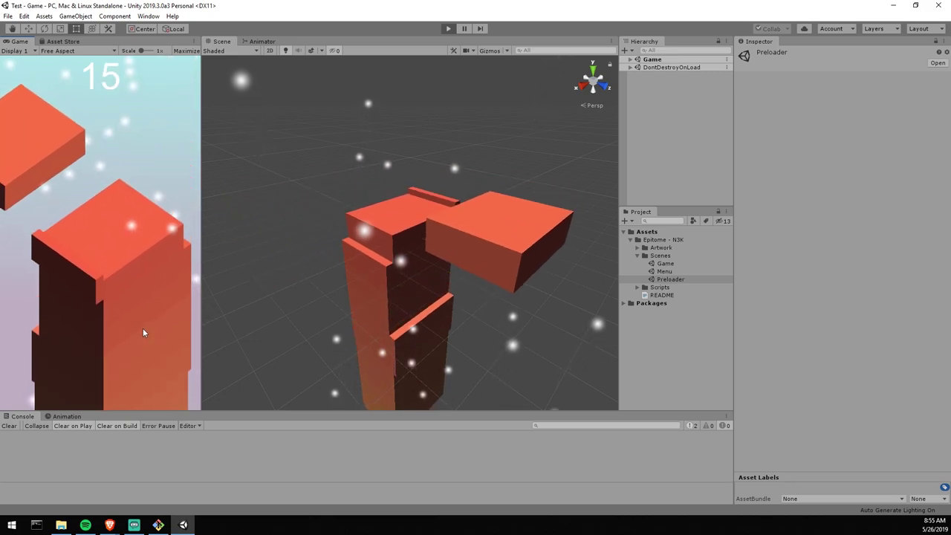
click(143, 331)
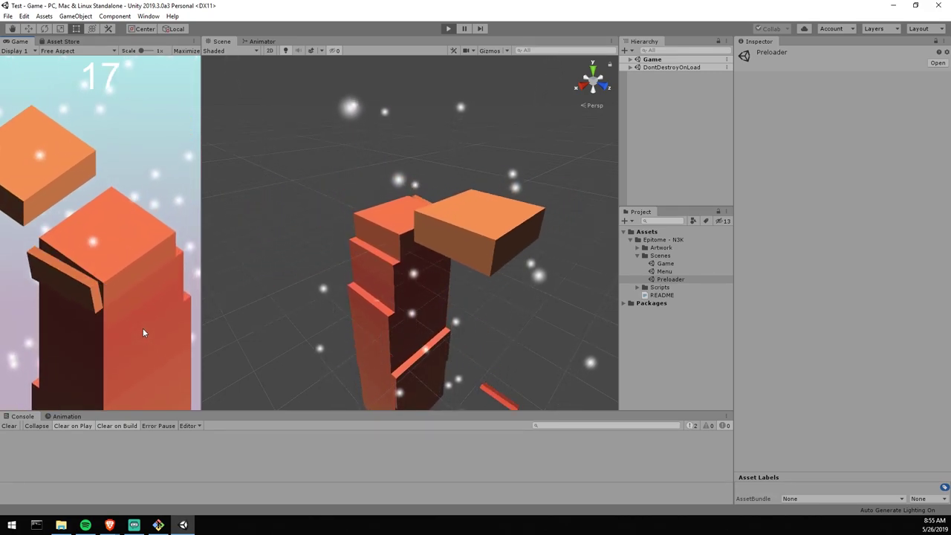
click(143, 331)
click(144, 331)
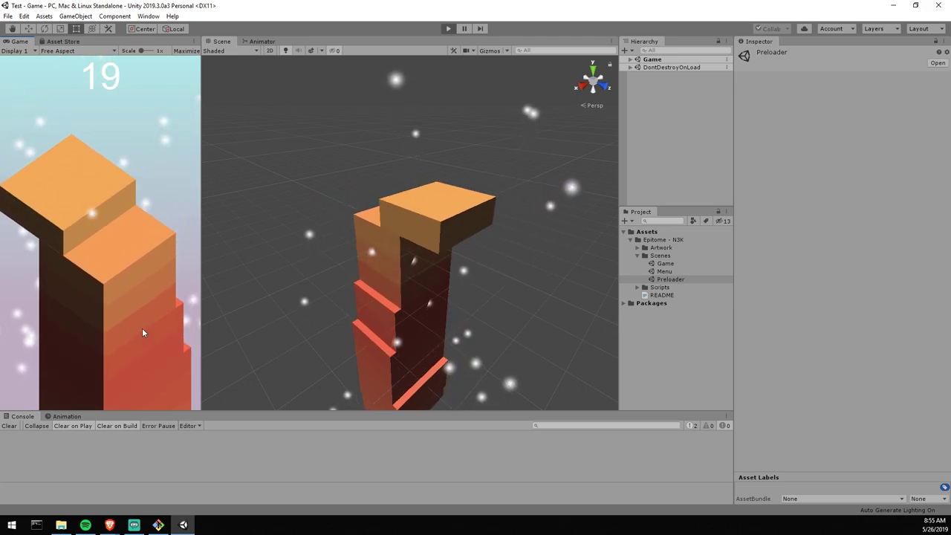
click(142, 327)
click(142, 328)
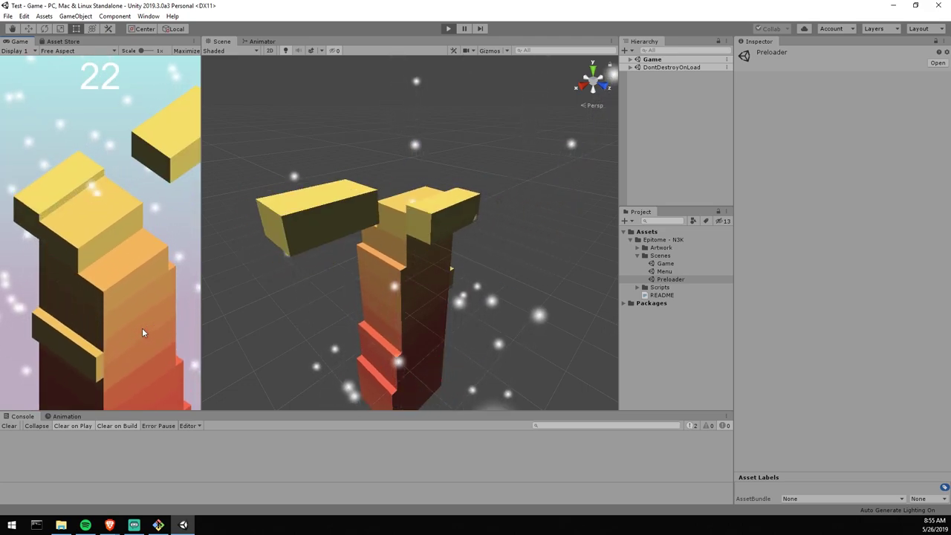
click(143, 332)
click(143, 332)
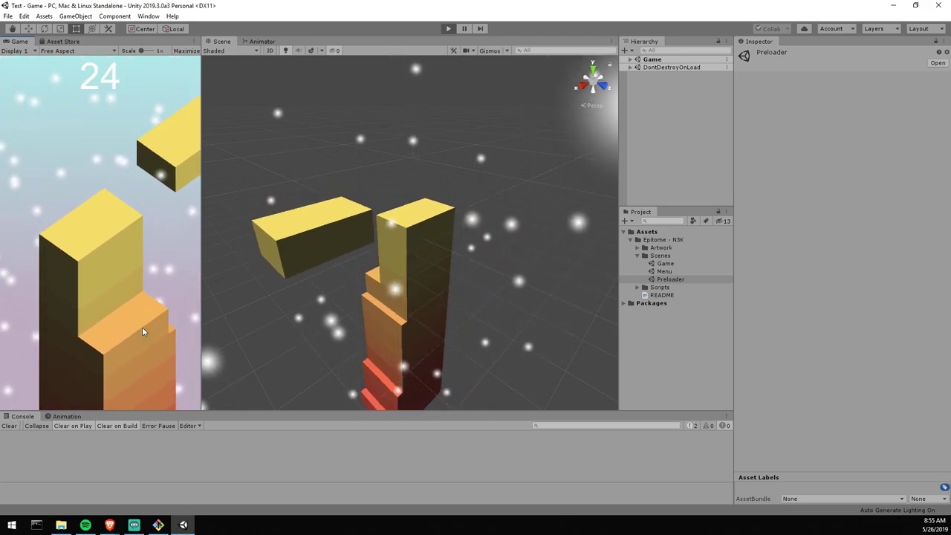
click(143, 332)
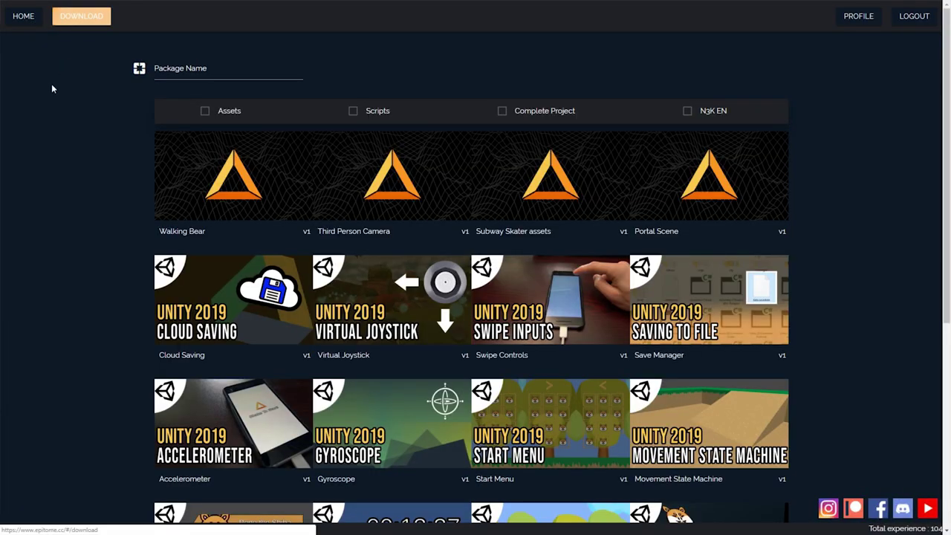
Step: Filter downloads to Scripts and open the Virtual Joystick 1.0 package page
click(353, 111)
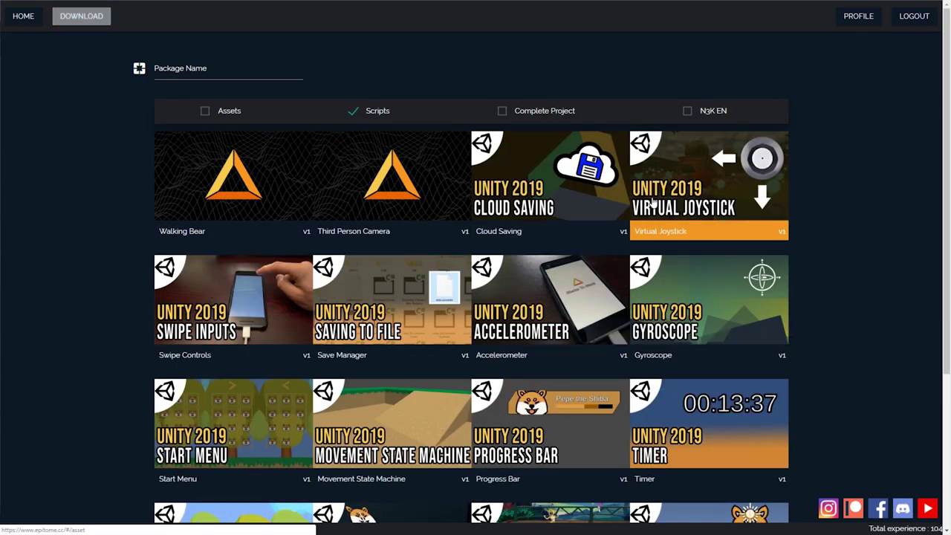
click(652, 199)
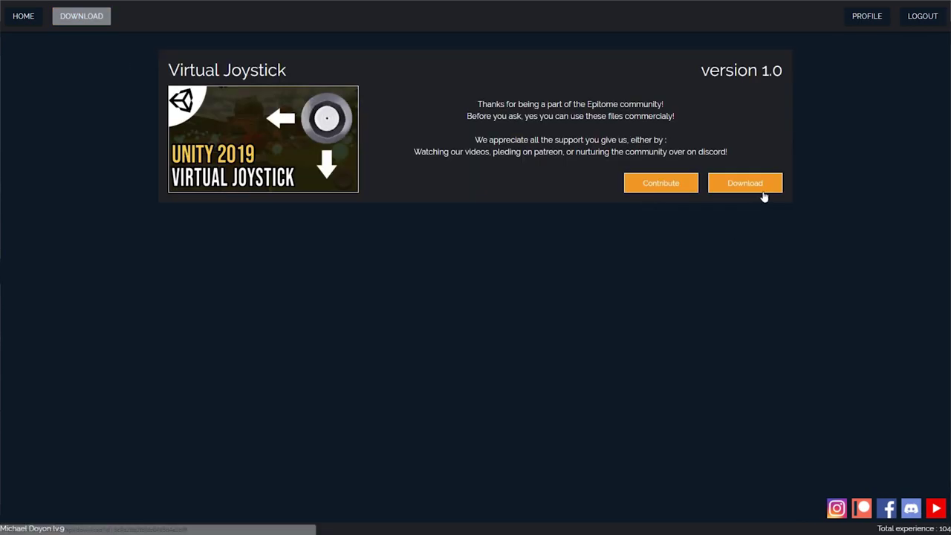